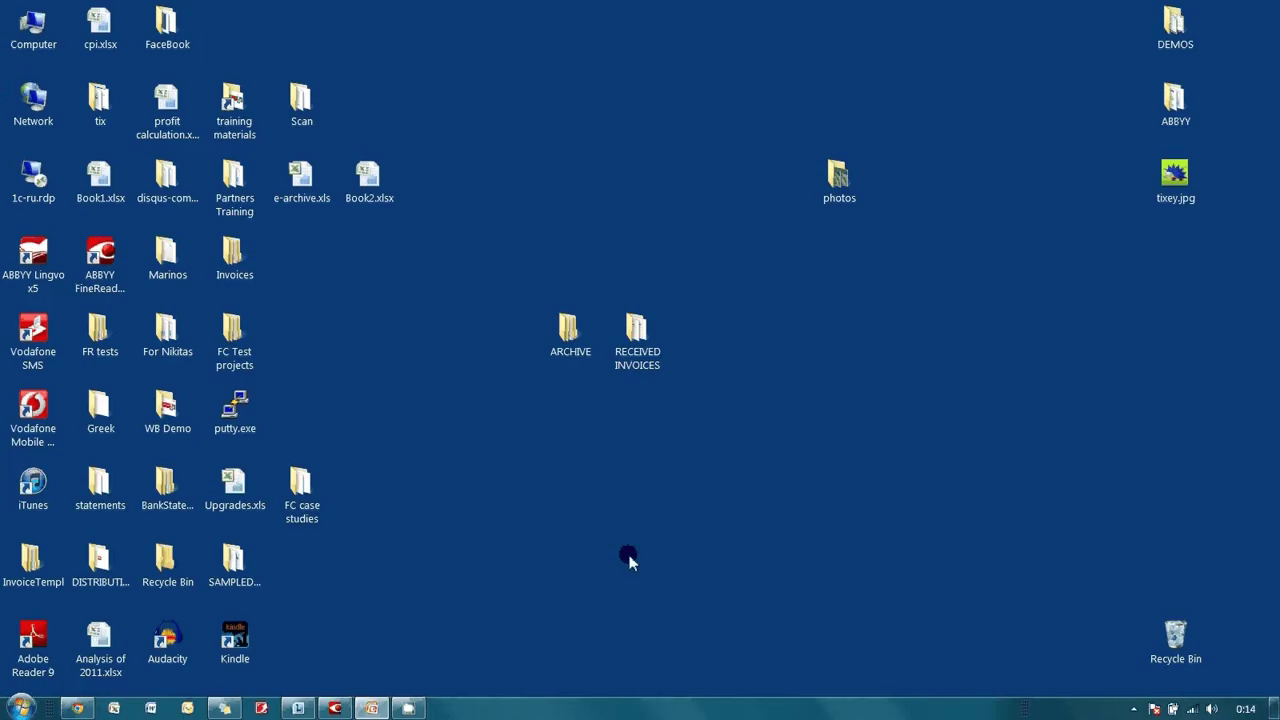
Step: Open the RECEIVED INVOICES desktop folder and widen its file list to show full names
{"action": "left_click", "coordinate": [648, 354]}
{"action": "double_click", "coordinate": [650, 356]}
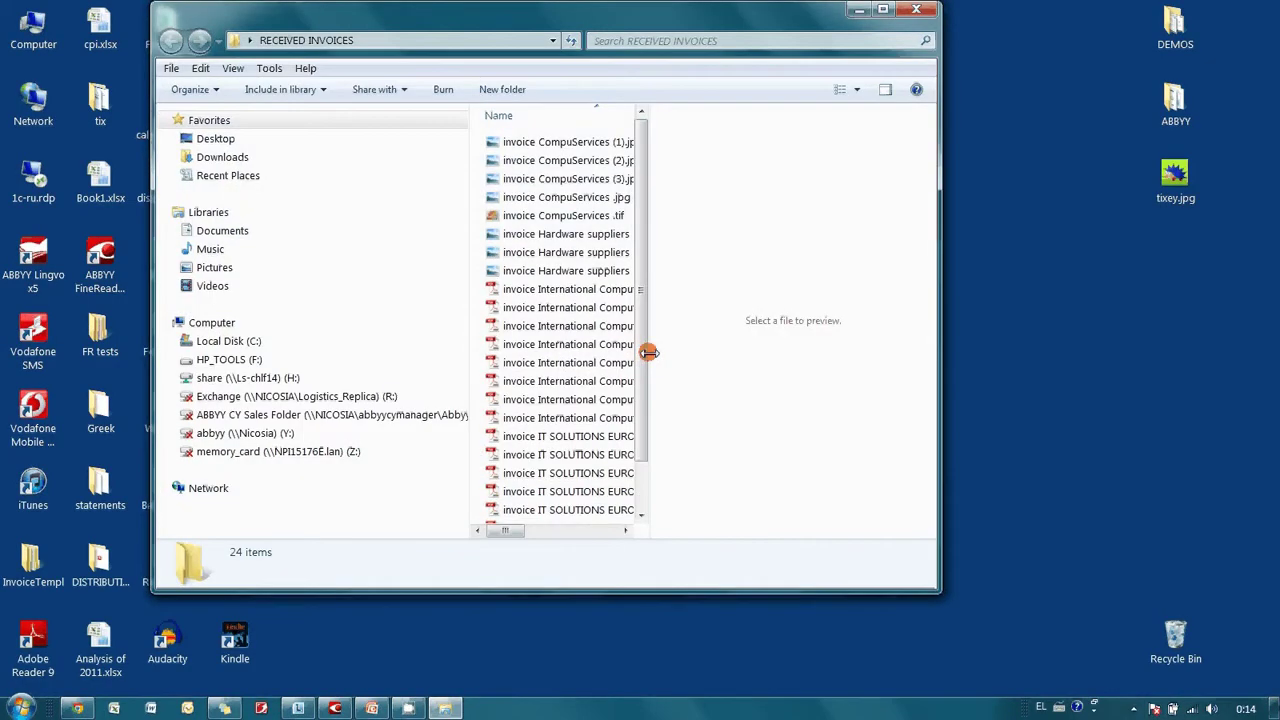
{"action": "left_click_drag", "start_coordinate": [648, 352], "coordinate": [775, 349]}
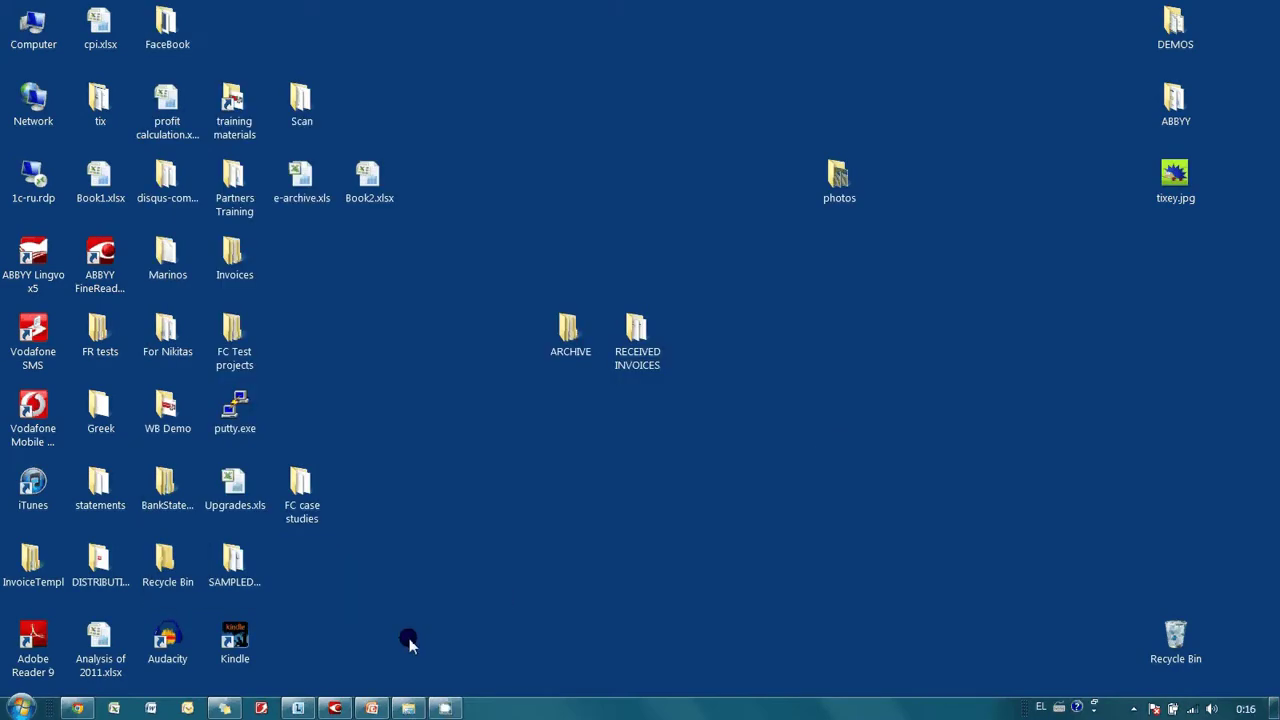
Step: In FineReader, create a new Hot Folder task named Invoices
{"action": "left_click", "coordinate": [336, 710]}
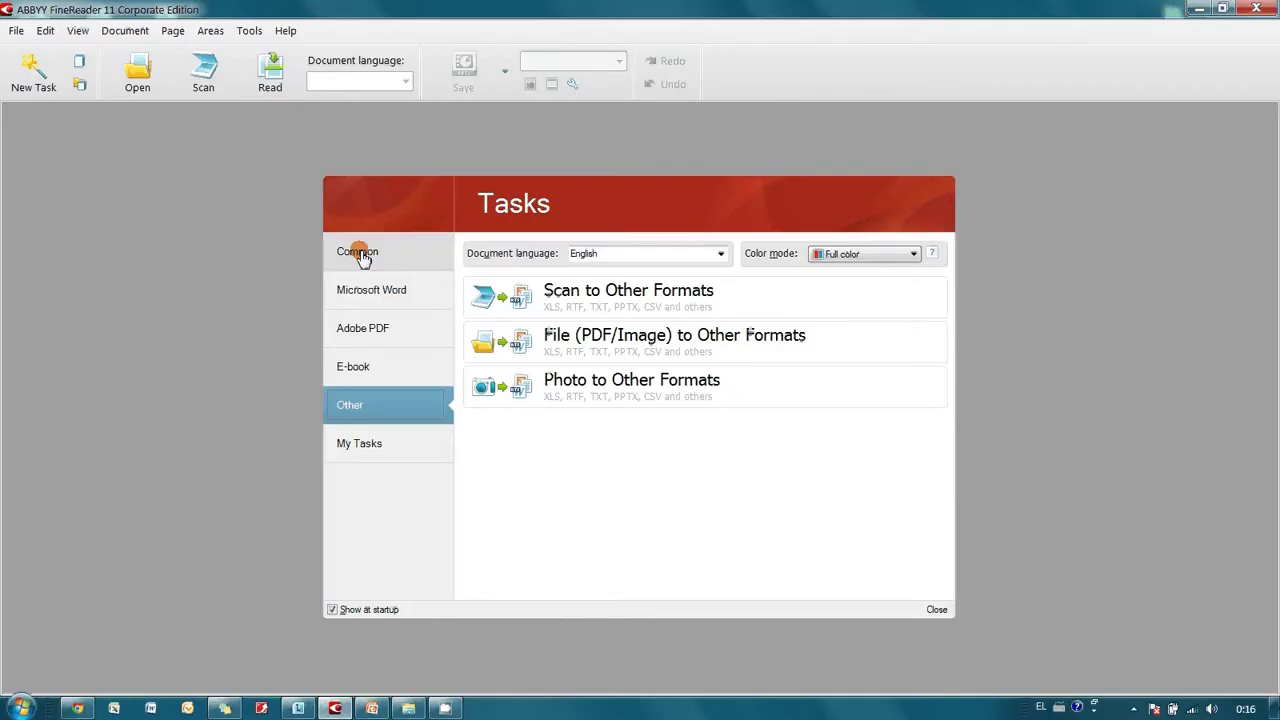
{"action": "left_click", "coordinate": [250, 30]}
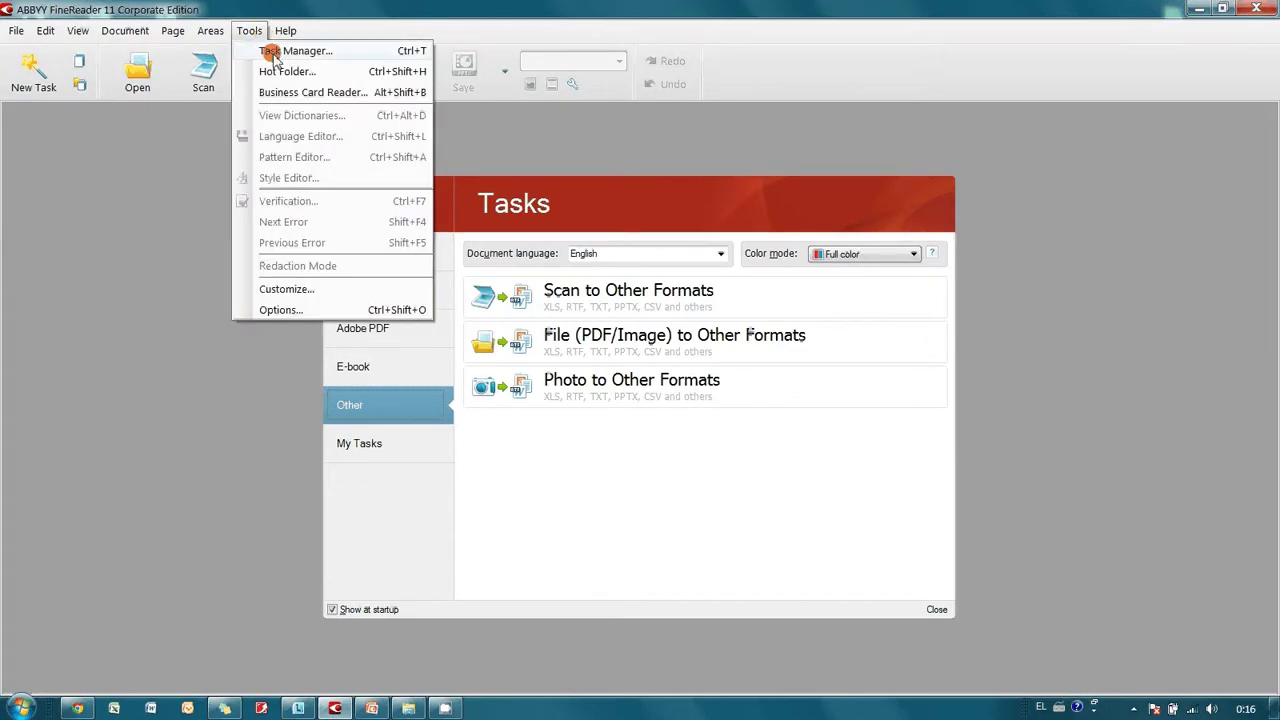
{"action": "left_click", "coordinate": [274, 72]}
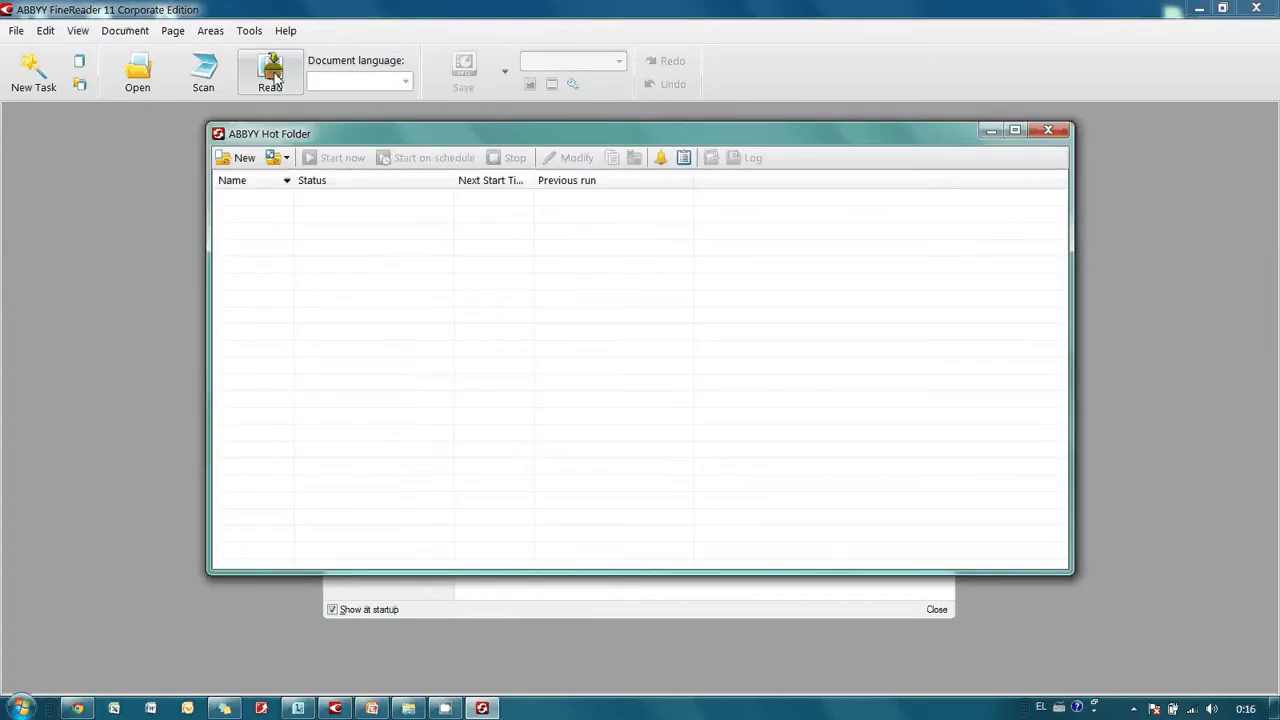
{"action": "left_click", "coordinate": [239, 160]}
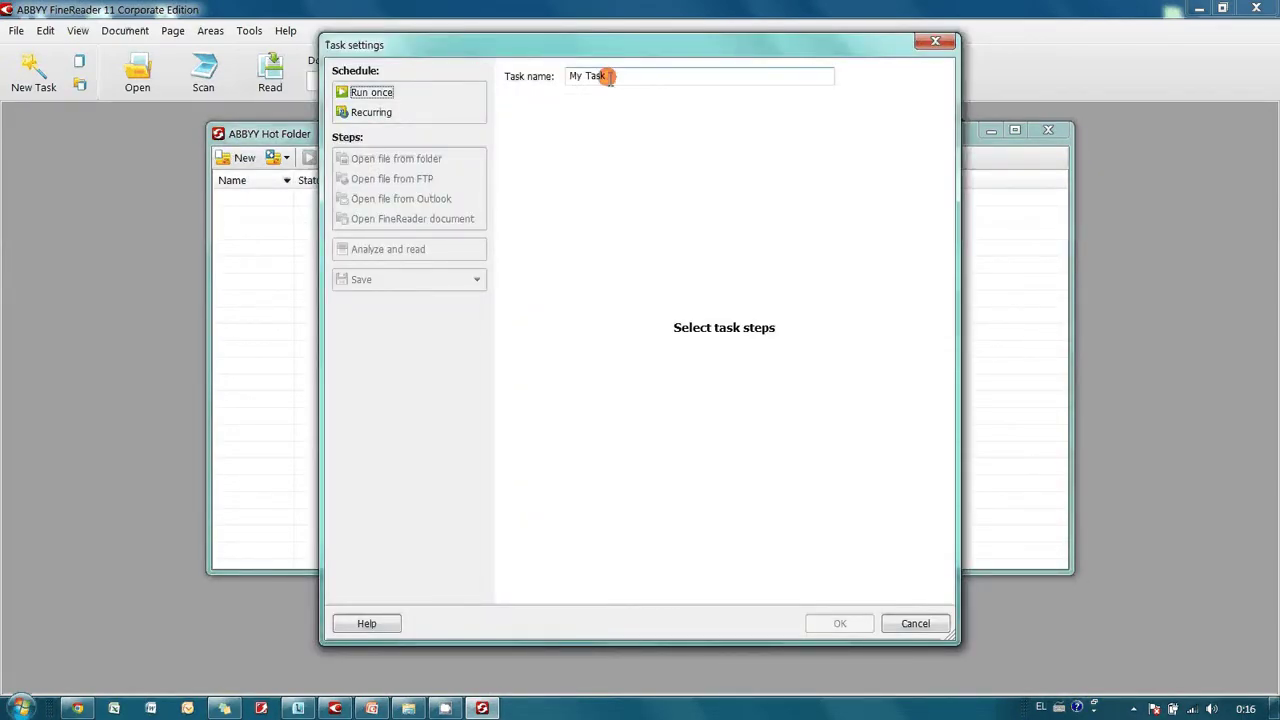
{"action": "left_click_drag", "start_coordinate": [606, 77], "coordinate": [440, 65]}
{"action": "type", "text": "I"}
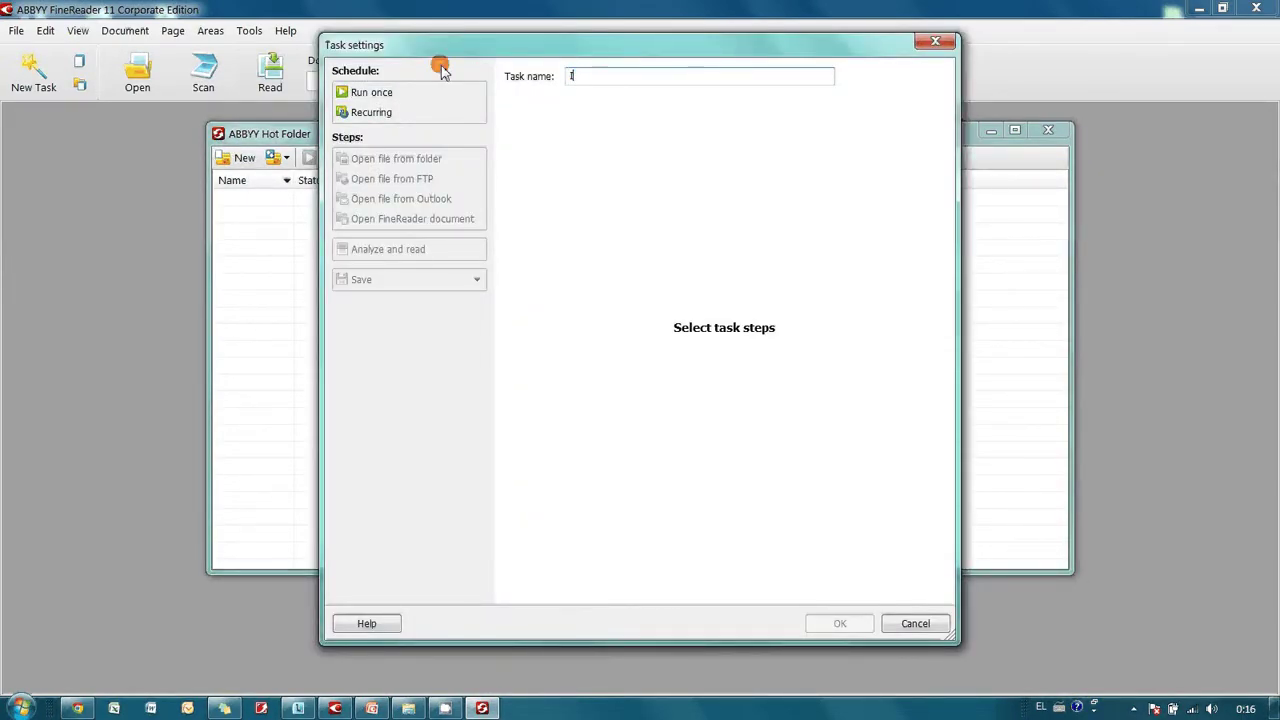
{"action": "type", "text": "nvoices"}
{"action": "key", "text": "Tab"}
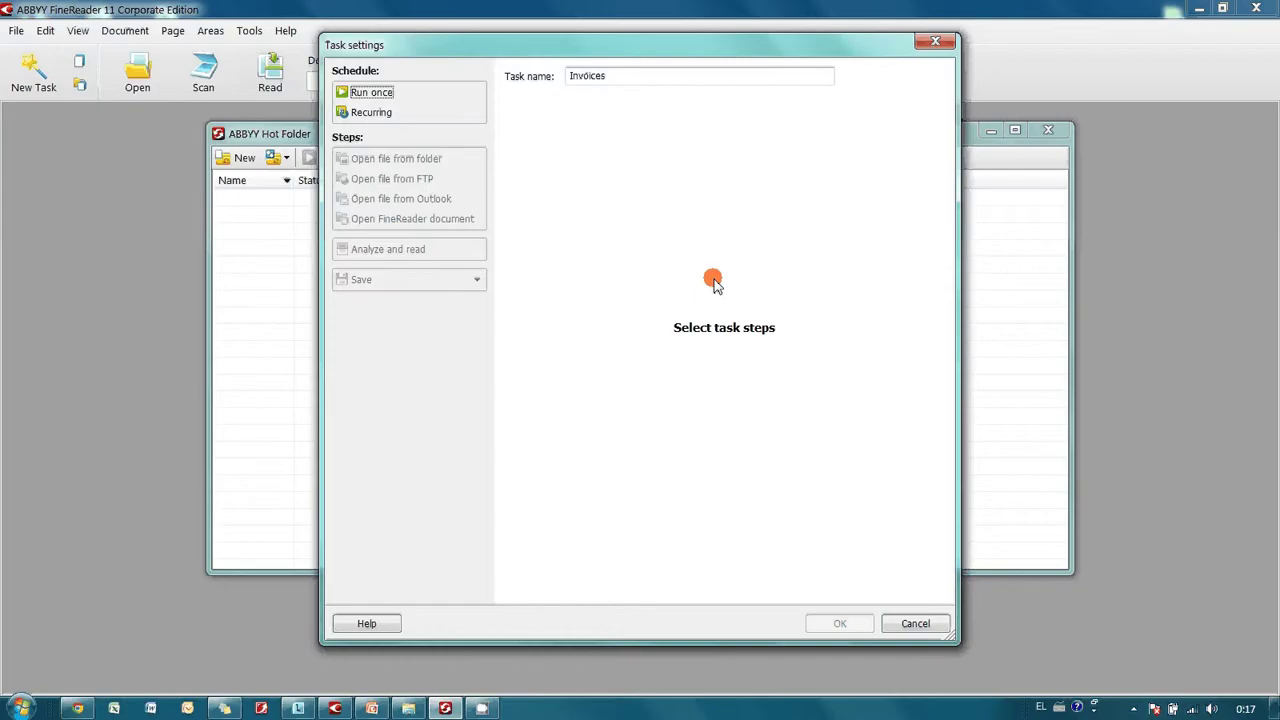
Step: Make the Invoices task recur every day with a start time of 23:30
{"action": "left_click", "coordinate": [366, 114]}
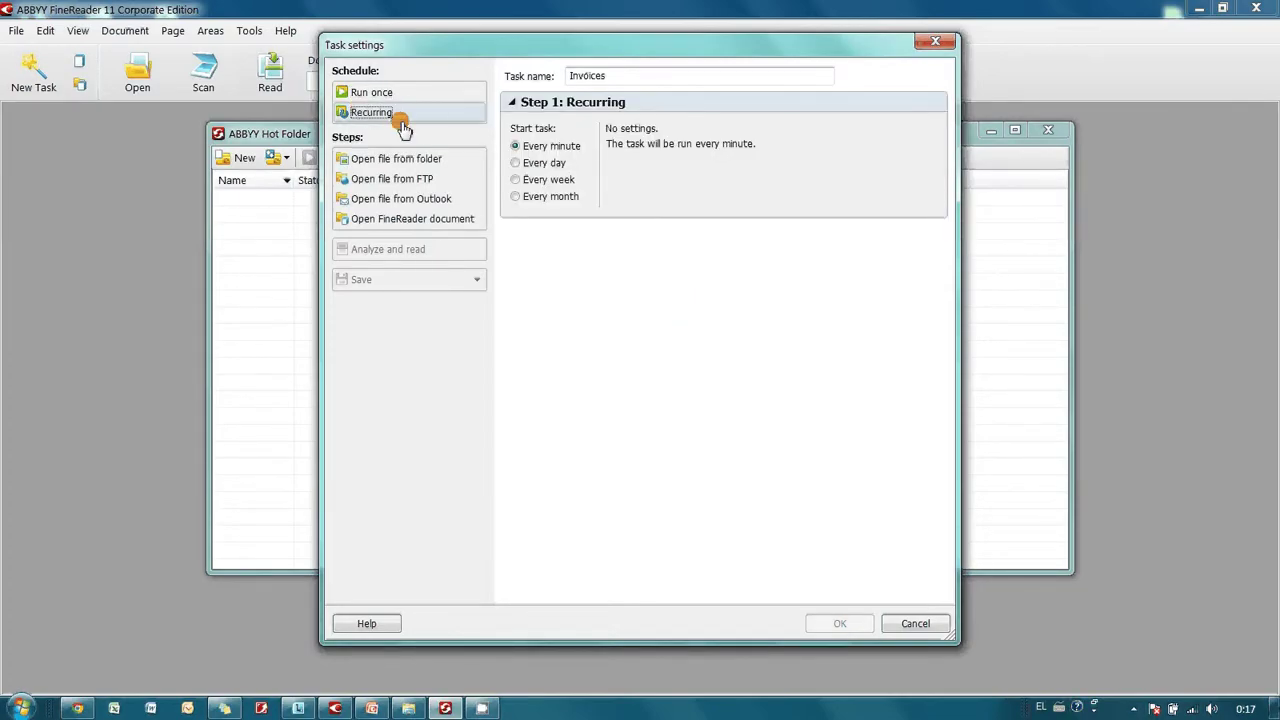
{"action": "left_click", "coordinate": [517, 163]}
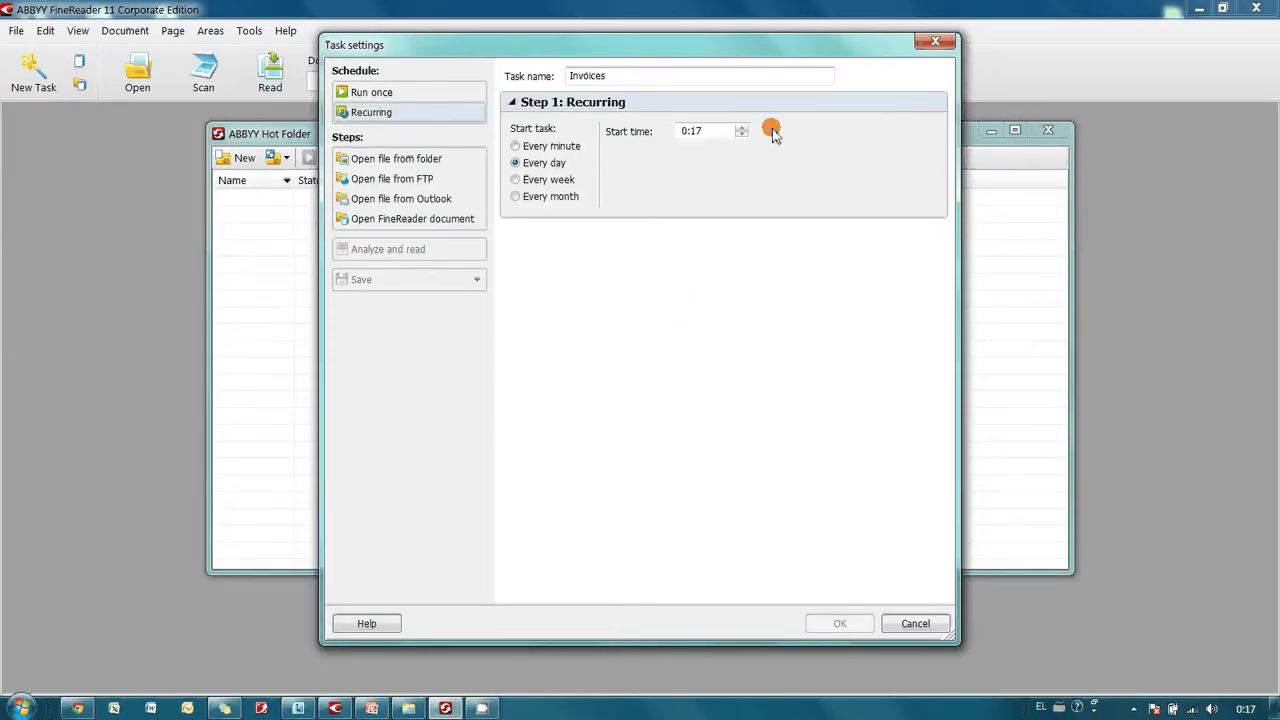
{"action": "left_click", "coordinate": [689, 134]}
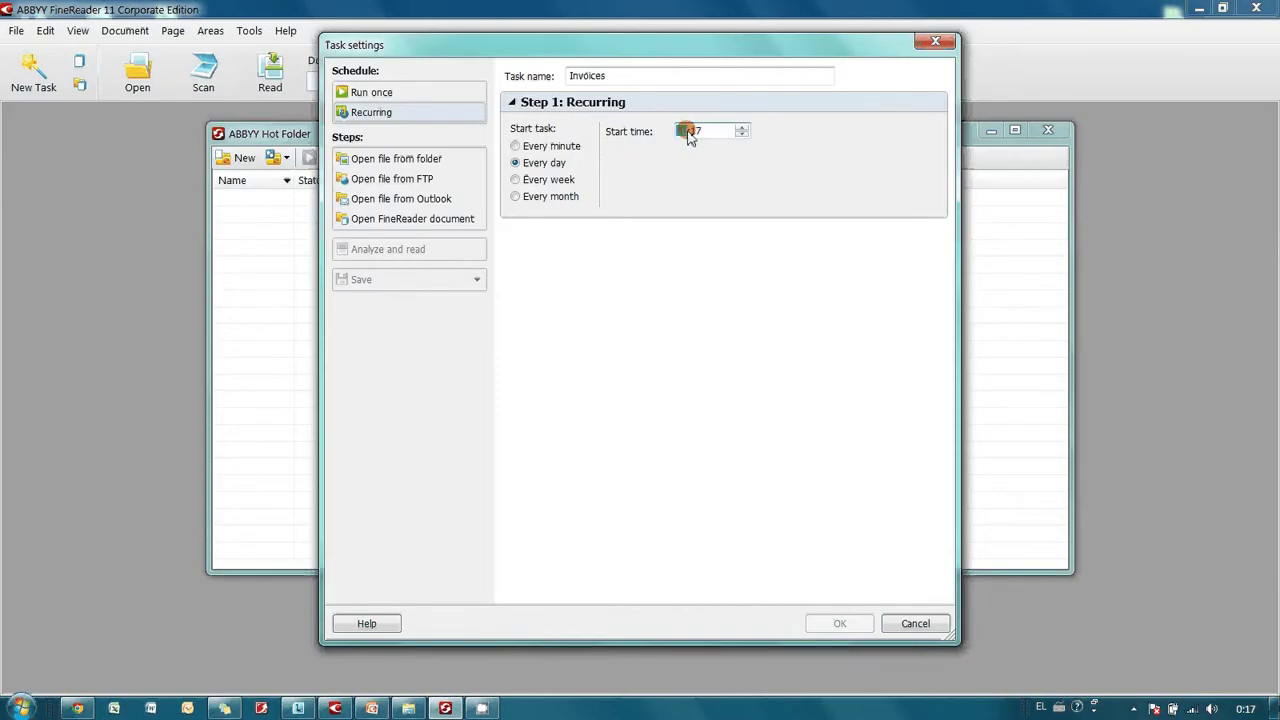
{"action": "type", "text": "23:30"}
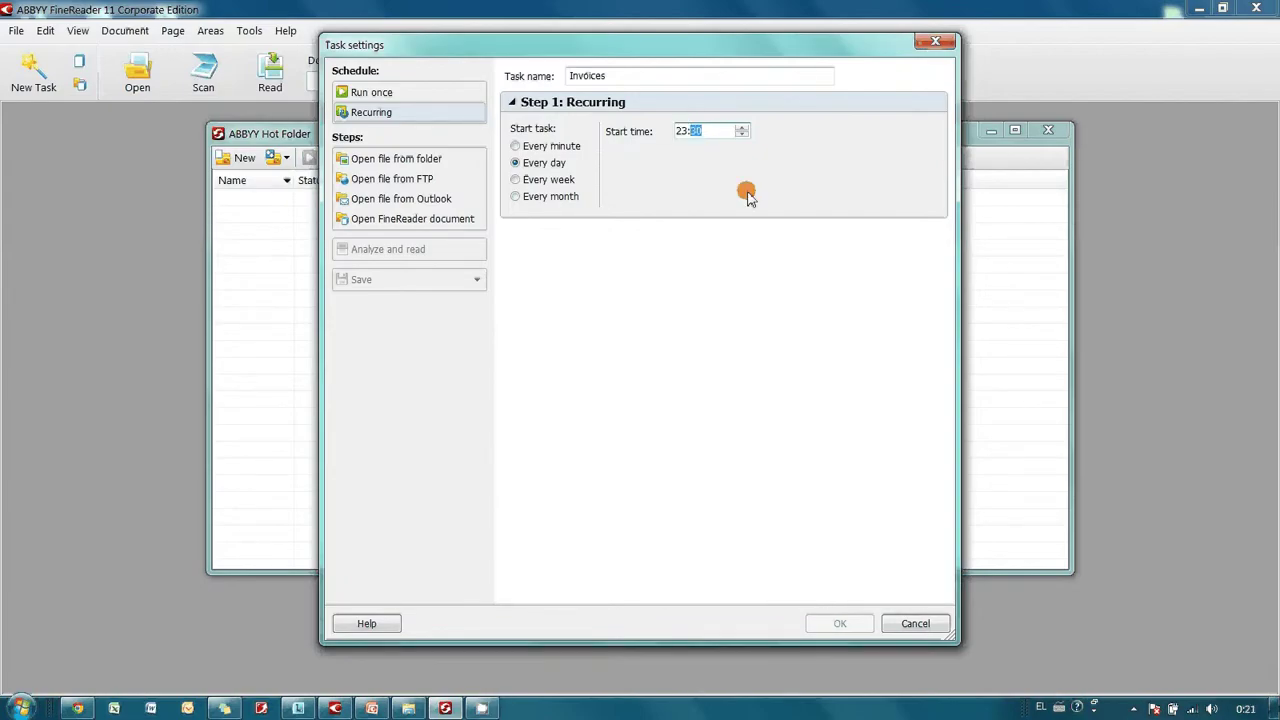
Step: Add an open-from-folder step using RECEIVED INVOICES as the source folder
{"action": "left_click", "coordinate": [425, 163]}
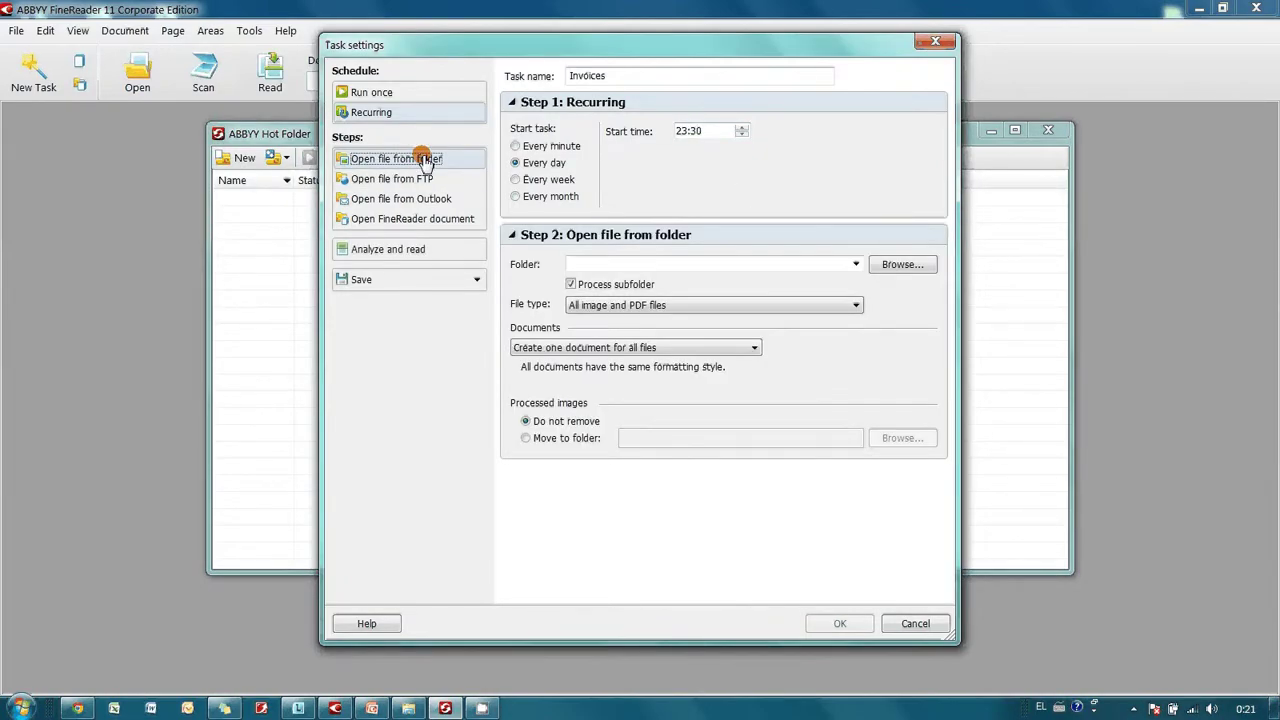
{"action": "left_click", "coordinate": [893, 268]}
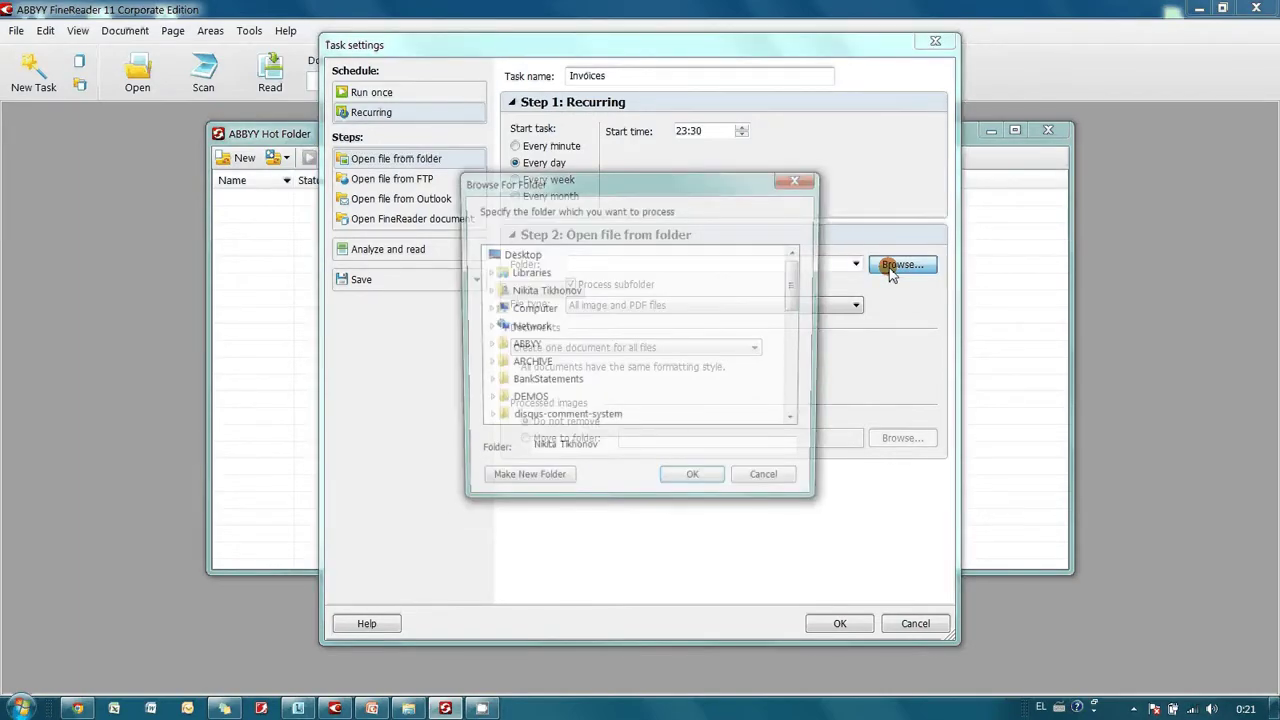
{"action": "left_click_drag", "start_coordinate": [794, 277], "coordinate": [795, 364]}
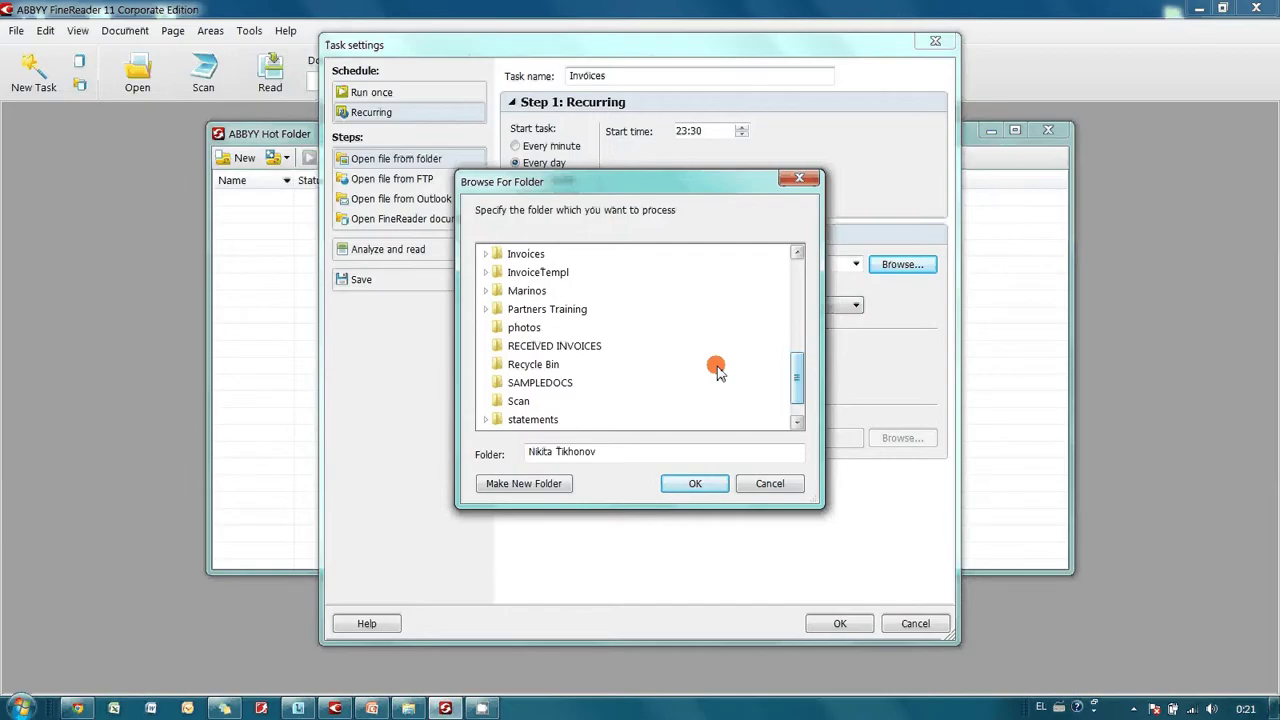
{"action": "left_click", "coordinate": [588, 348]}
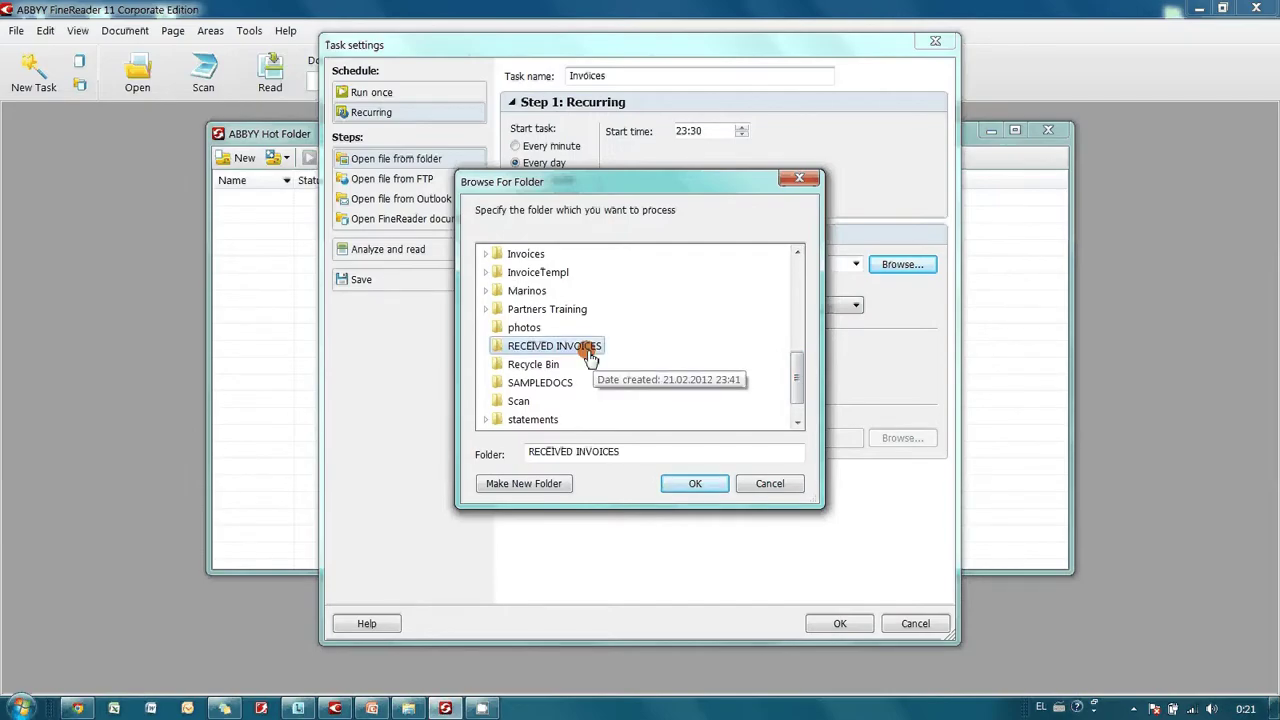
{"action": "left_click", "coordinate": [679, 486]}
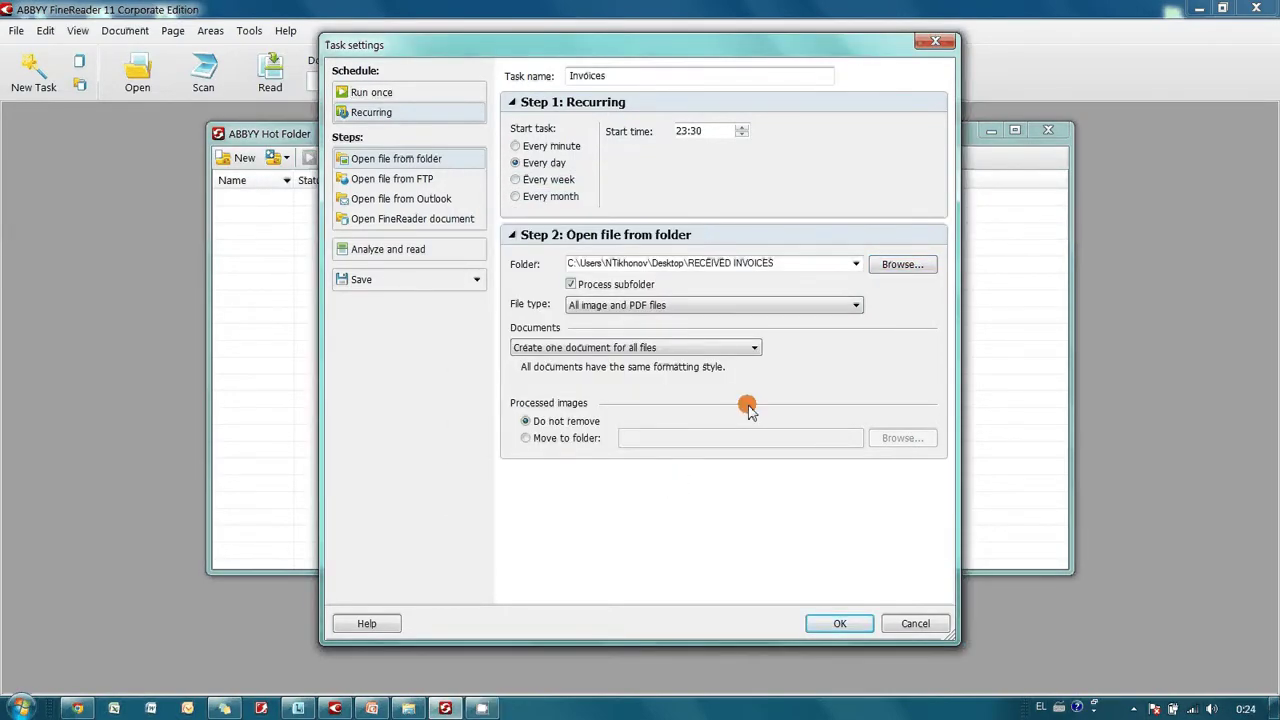
Step: Exclude subfolders, keep all image and PDF files, and make a separate document per file
{"action": "left_click", "coordinate": [609, 285]}
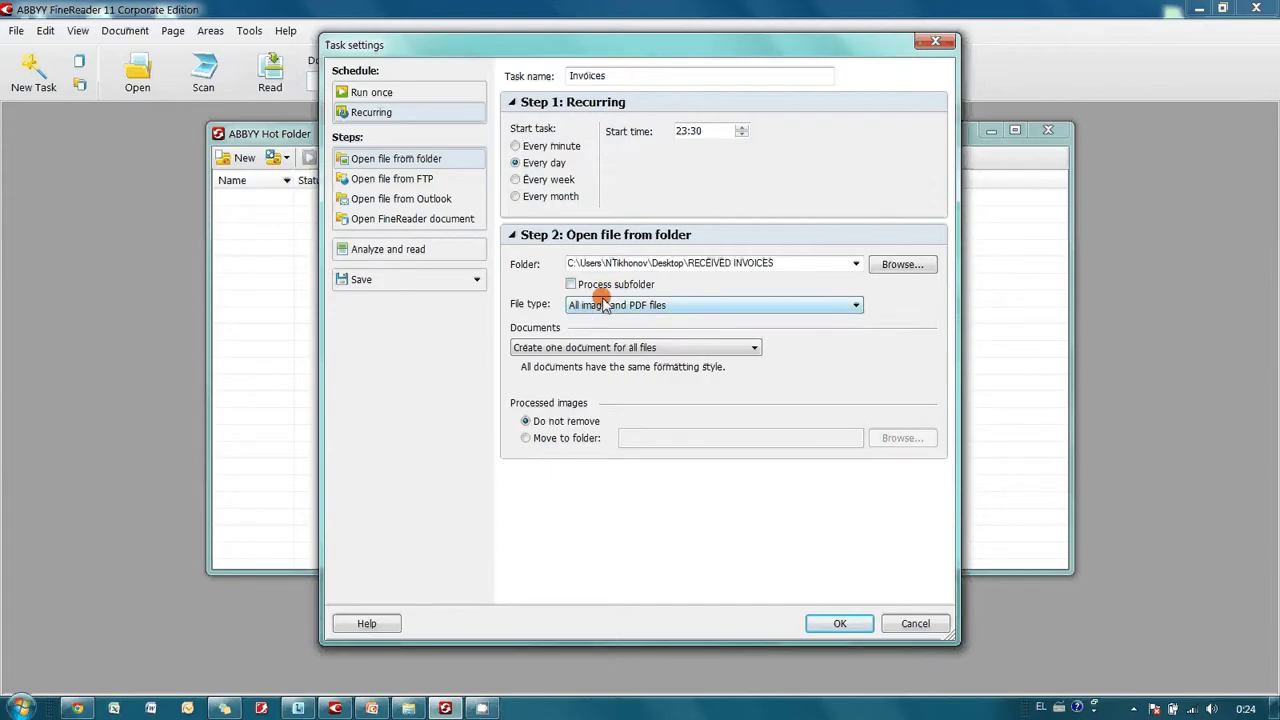
{"action": "left_click", "coordinate": [604, 304]}
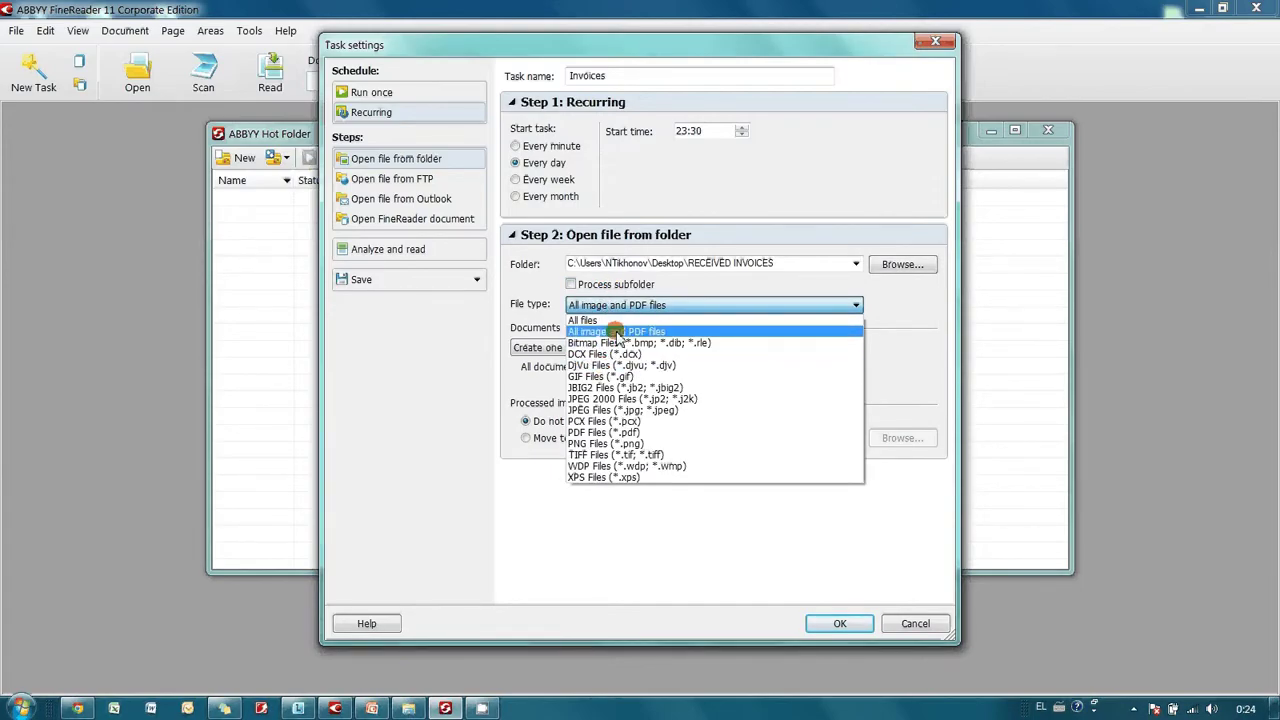
{"action": "left_click", "coordinate": [610, 331]}
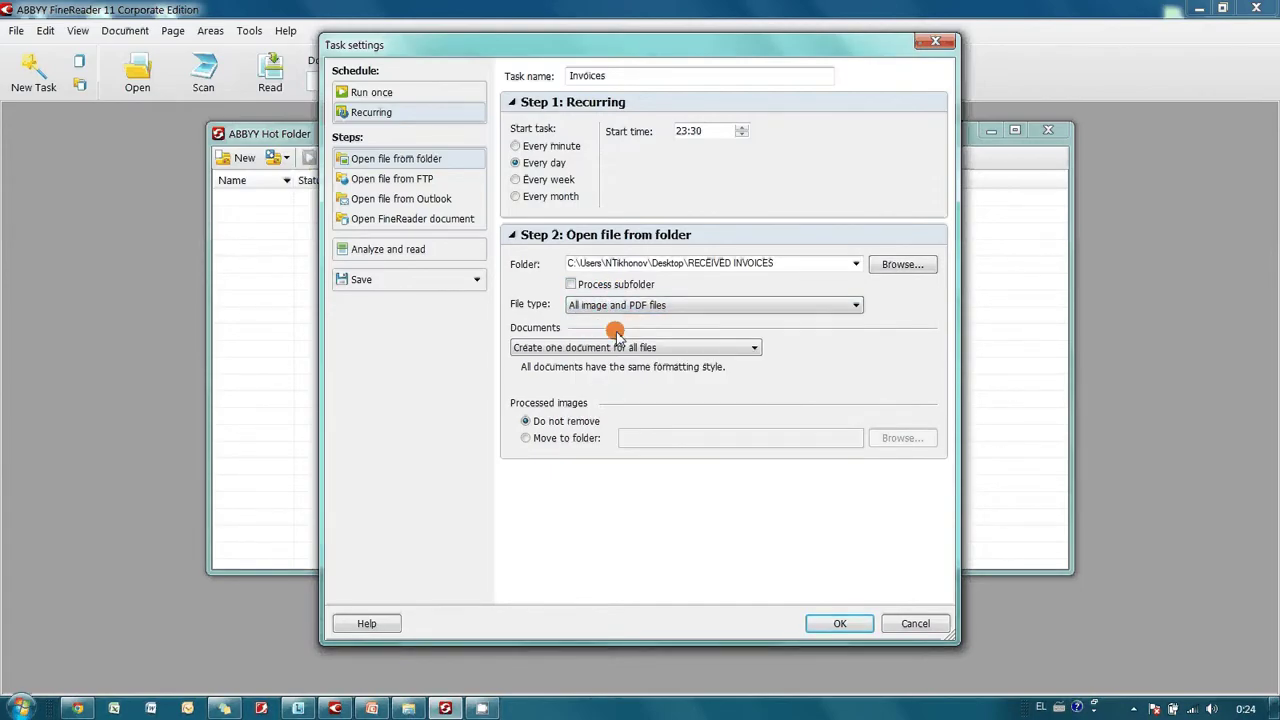
{"action": "left_click", "coordinate": [619, 347]}
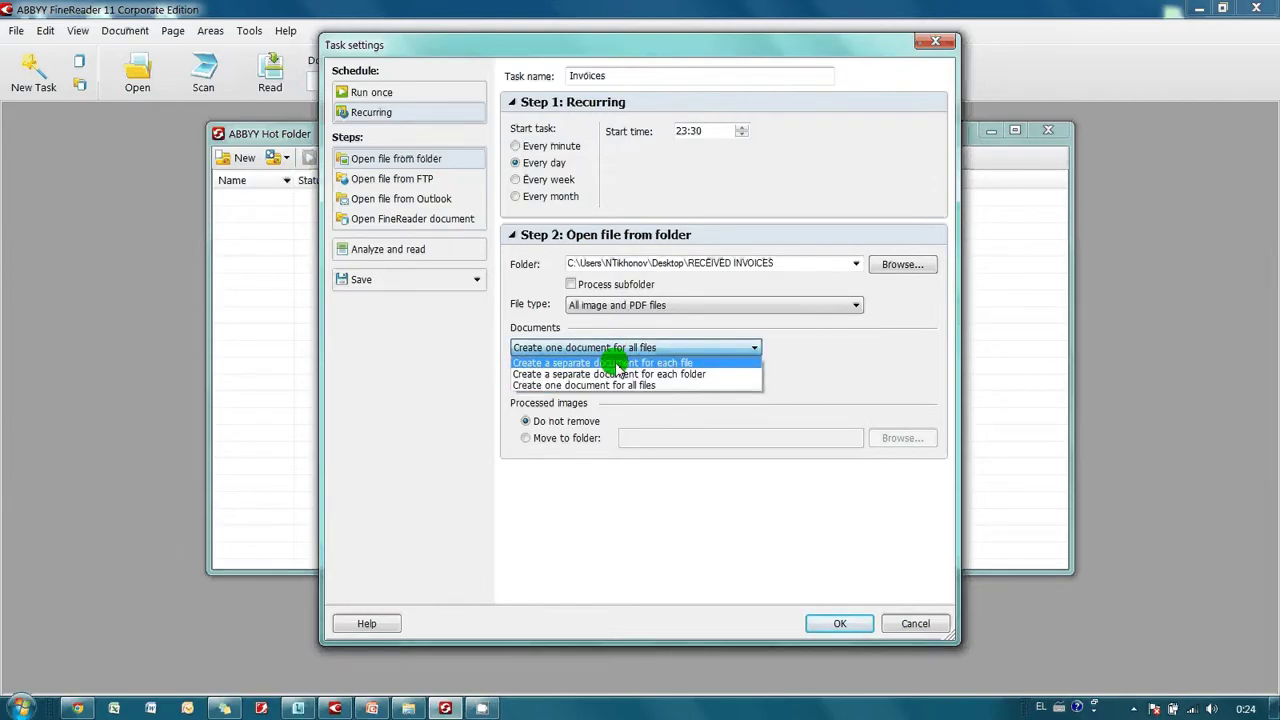
{"action": "left_click", "coordinate": [617, 363]}
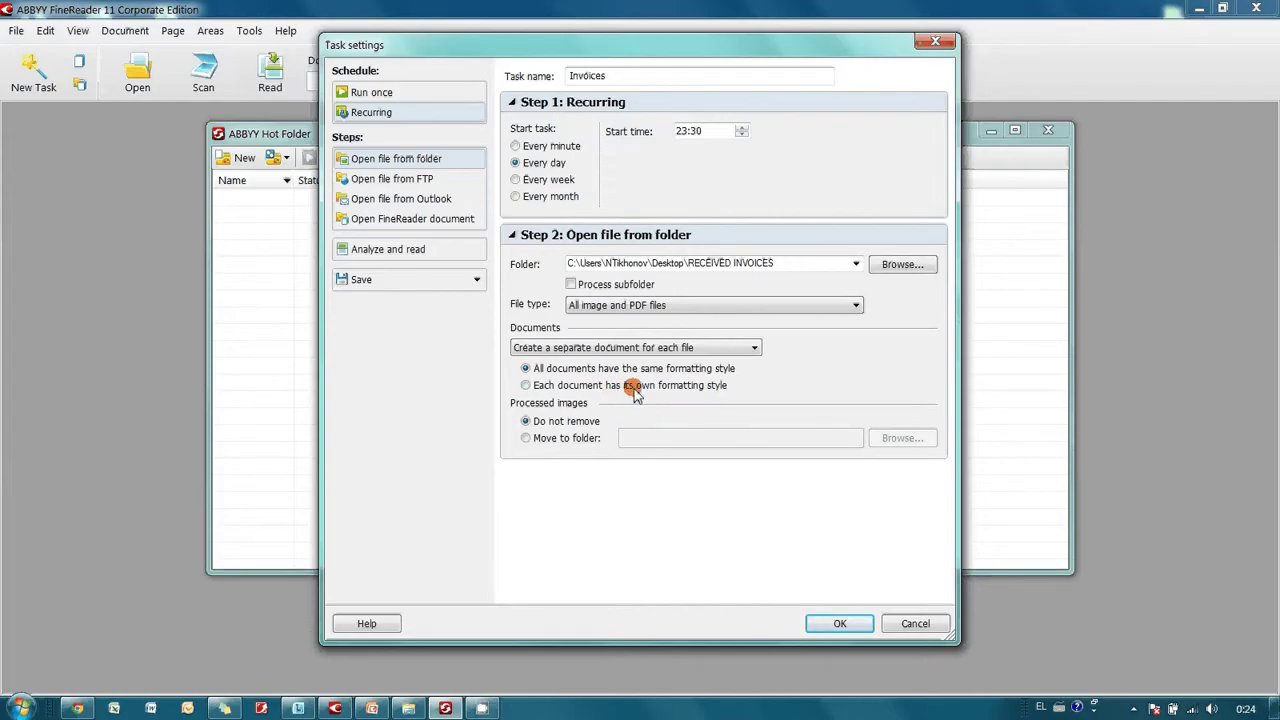
{"action": "left_click", "coordinate": [634, 391]}
Step: Move processed images to the Recycle Bin folder afterwards
{"action": "left_click", "coordinate": [575, 443]}
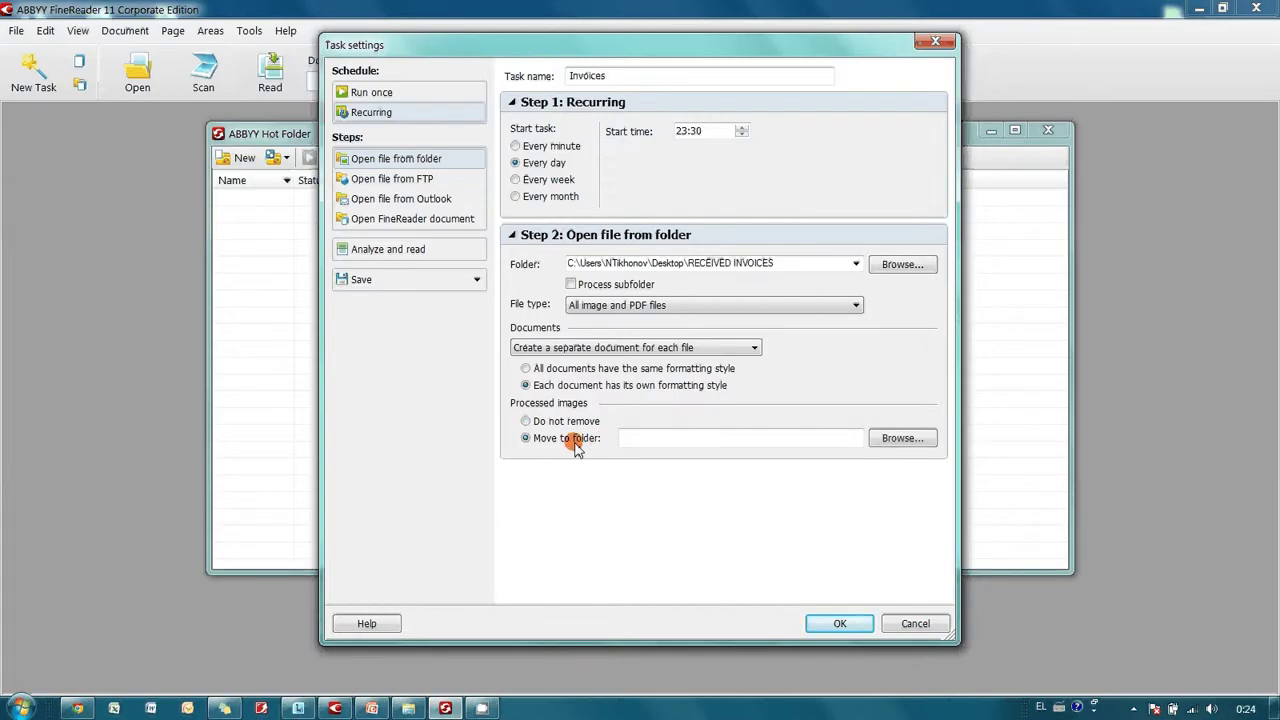
{"action": "left_click", "coordinate": [895, 440]}
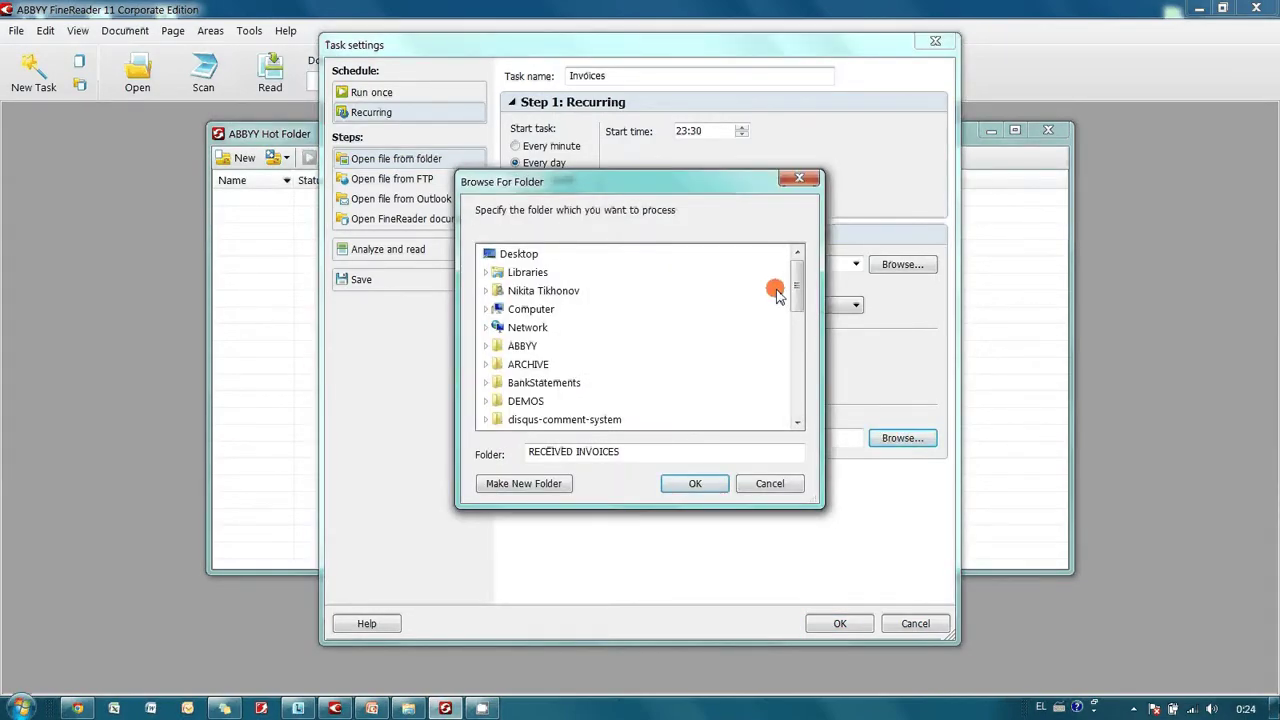
{"action": "left_click_drag", "start_coordinate": [796, 290], "coordinate": [788, 366]}
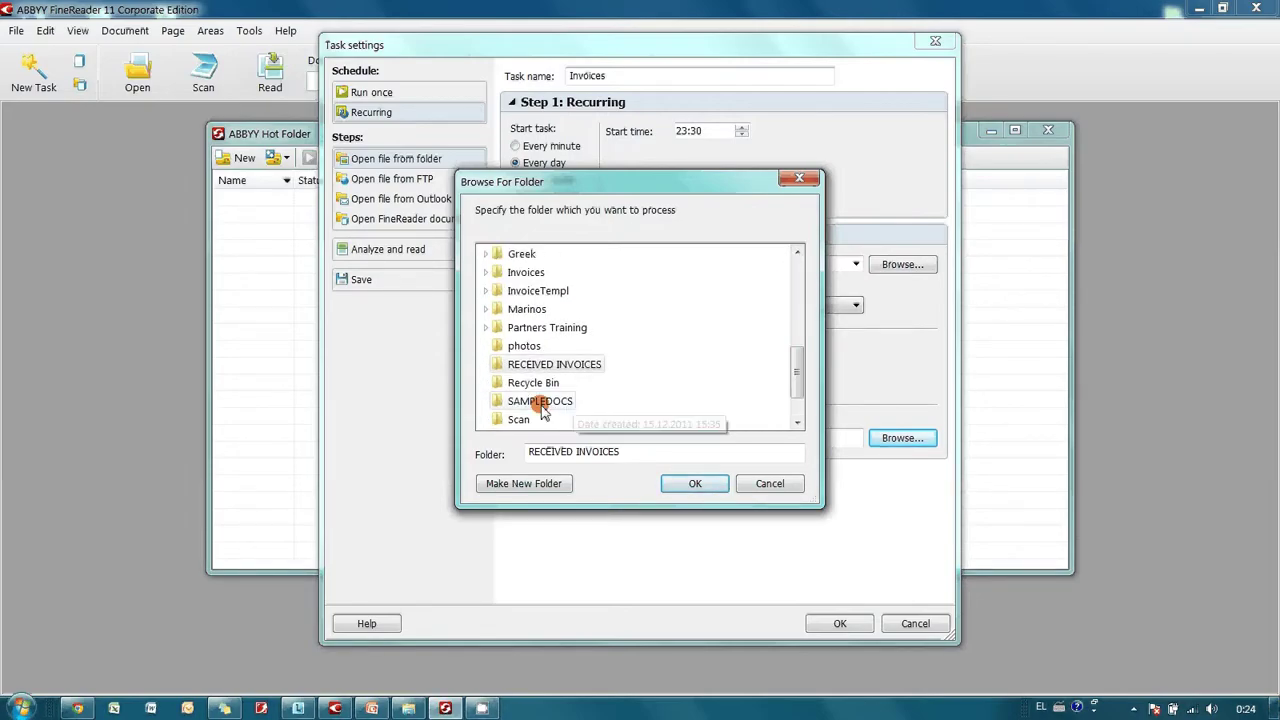
{"action": "left_click", "coordinate": [532, 386]}
{"action": "left_click", "coordinate": [694, 483]}
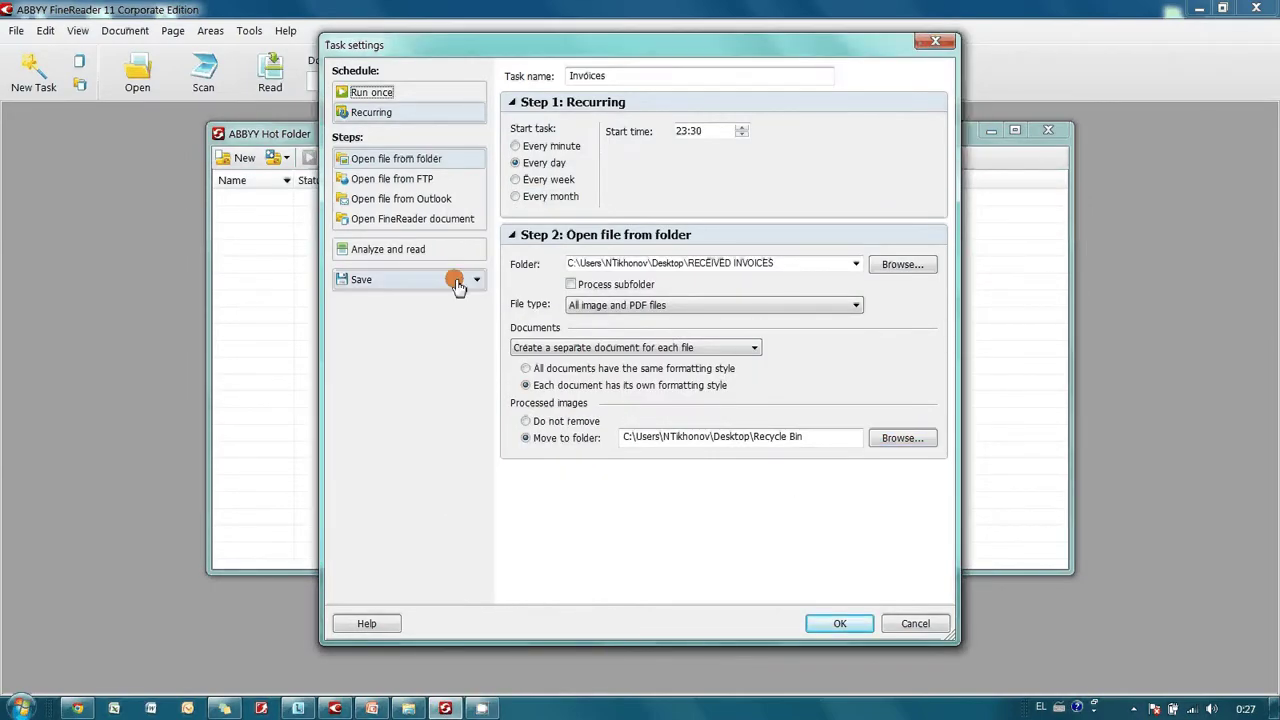
Step: Add an Analyze and read step with English as the recognition language
{"action": "left_click", "coordinate": [436, 253]}
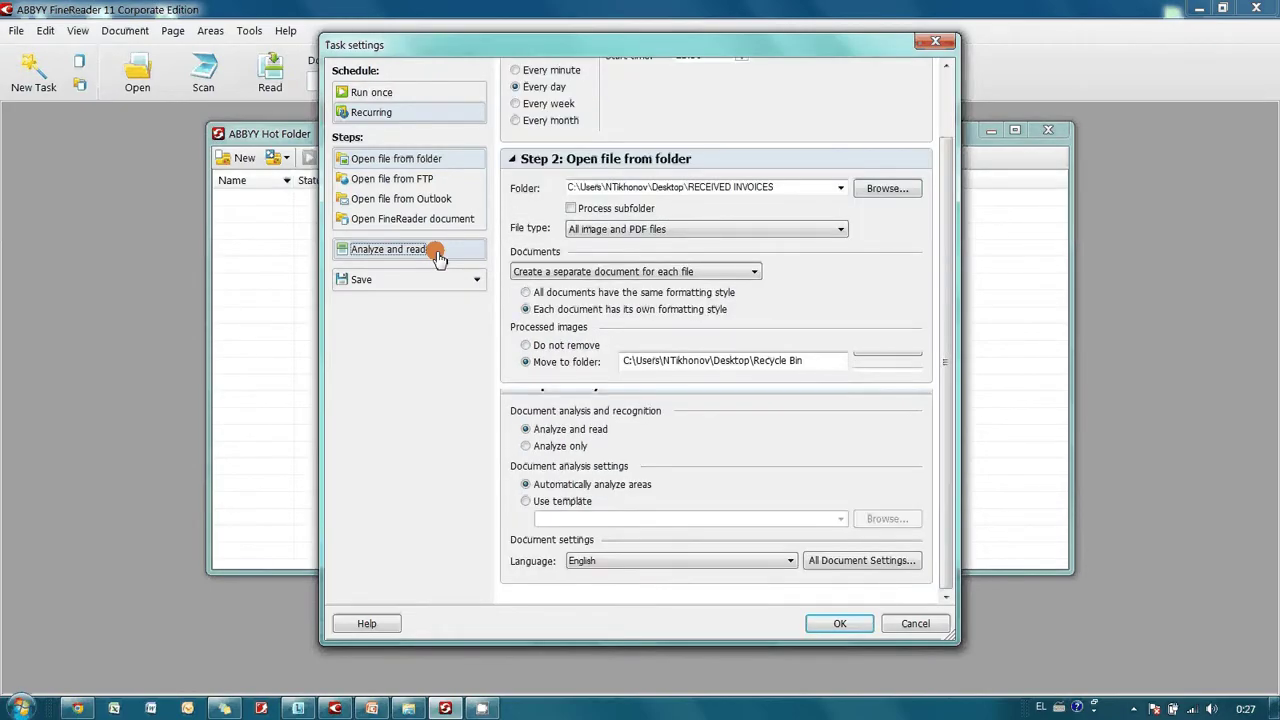
{"action": "left_click", "coordinate": [744, 577]}
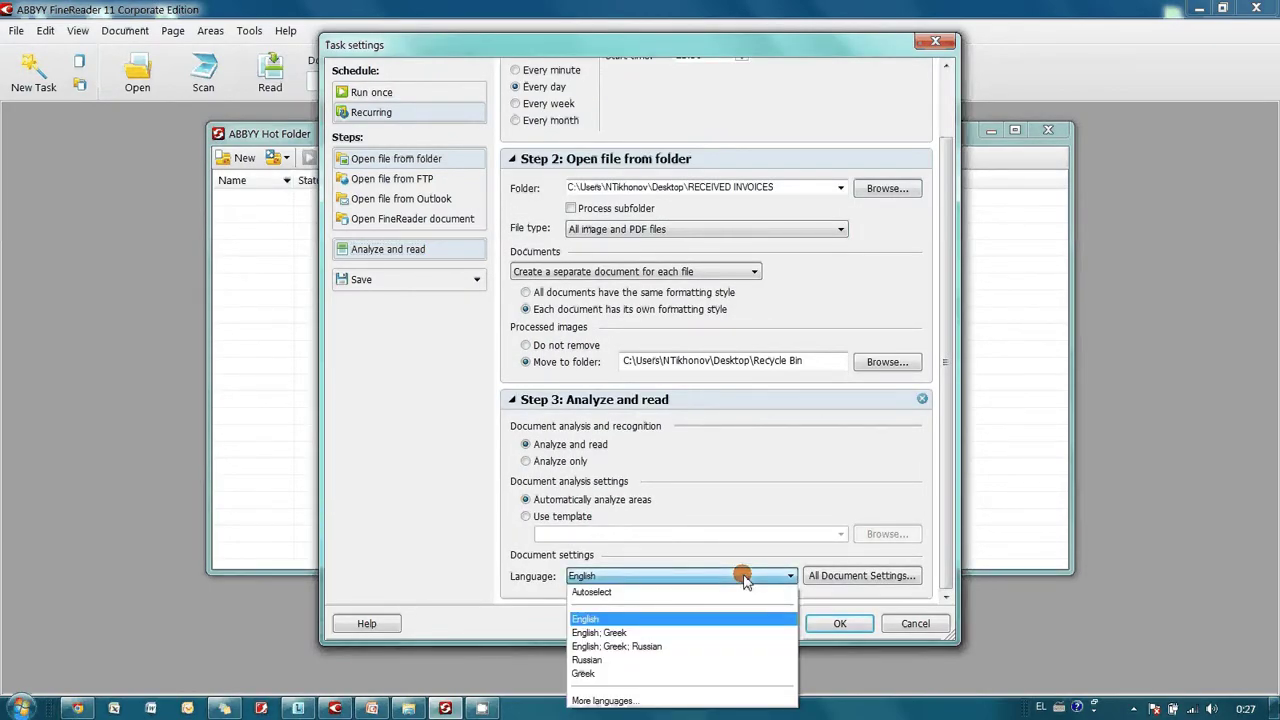
{"action": "left_click", "coordinate": [683, 620]}
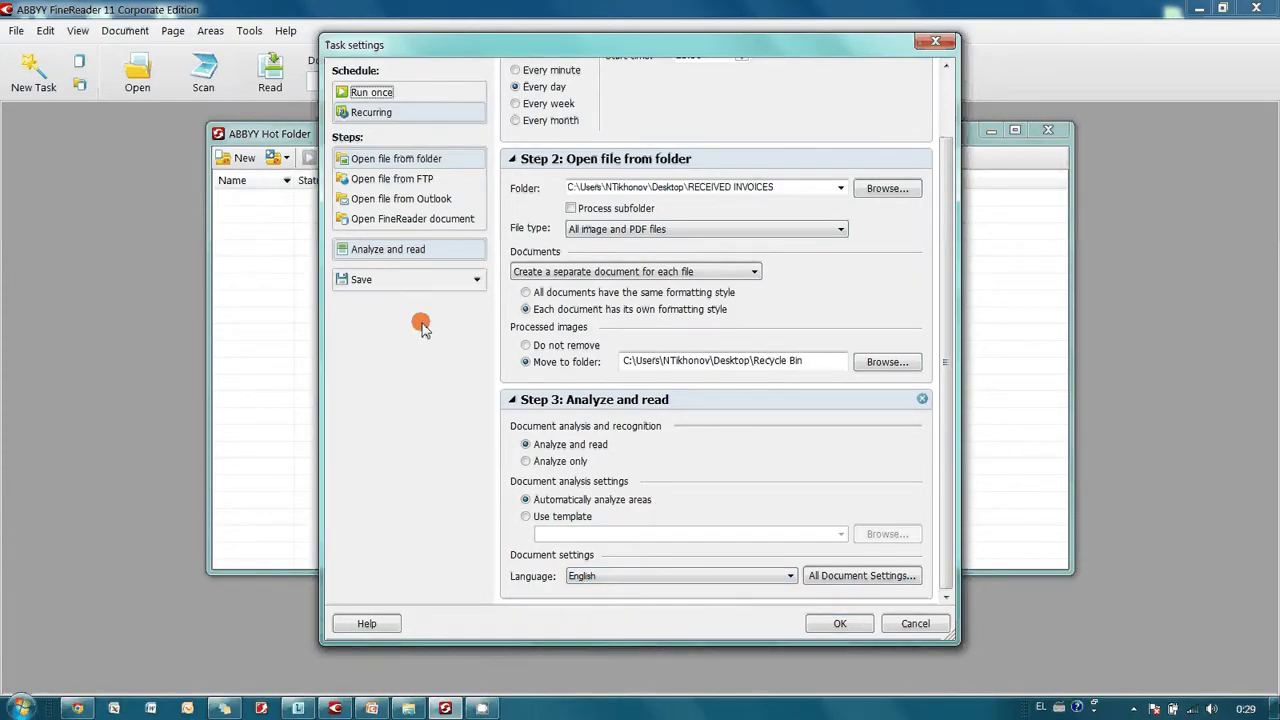
Step: Add a Save document step writing PDFs to ARCHIVE\INVOICES, then save the task
{"action": "left_click", "coordinate": [433, 280]}
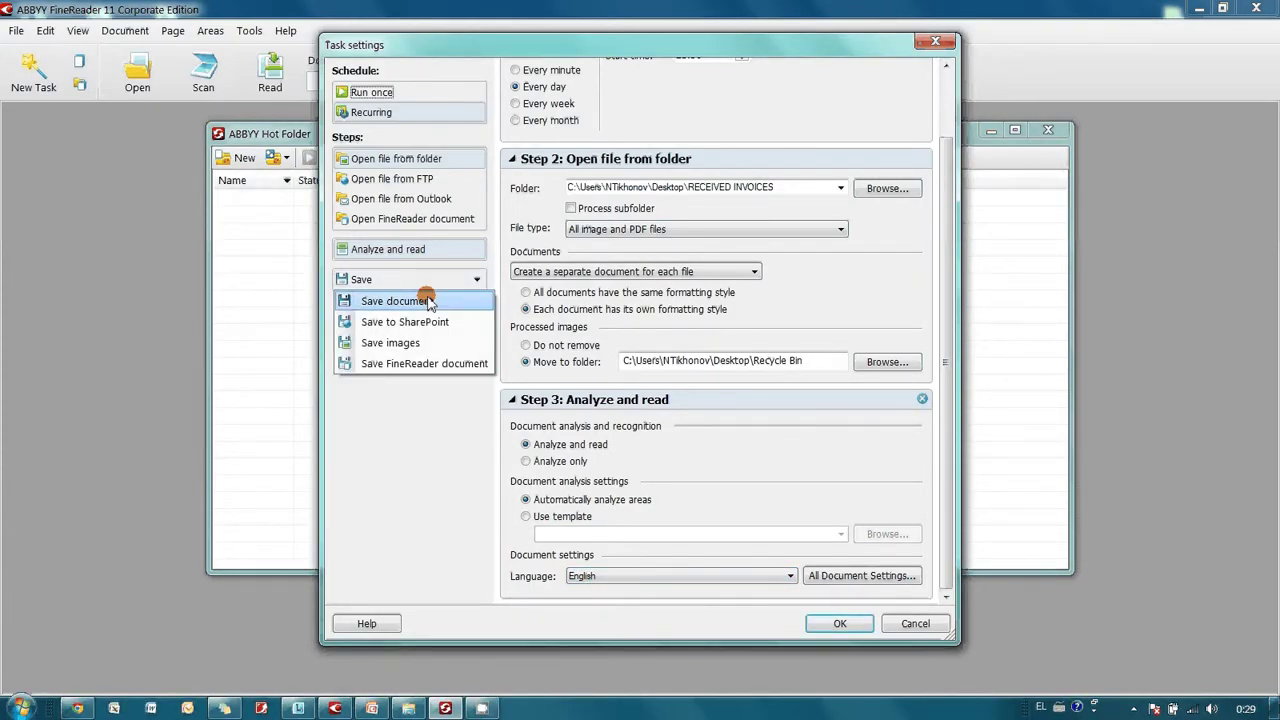
{"action": "left_click", "coordinate": [432, 300]}
{"action": "left_click", "coordinate": [707, 466]}
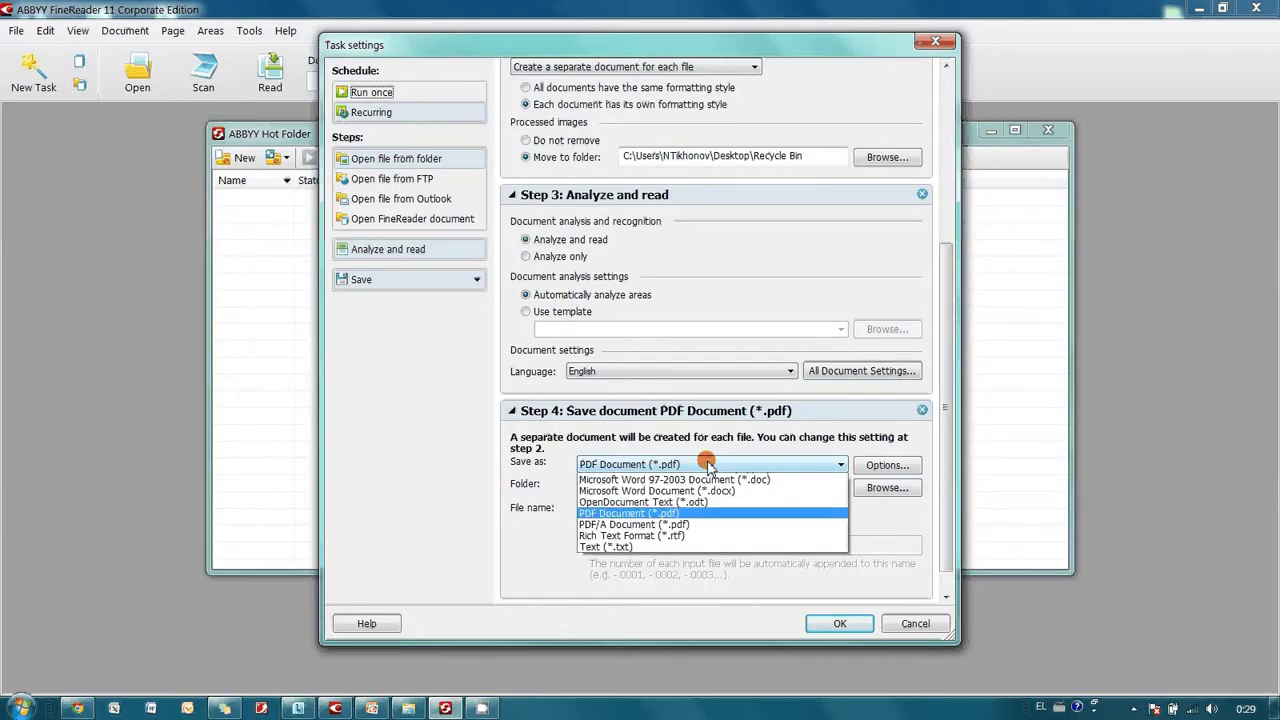
{"action": "left_click", "coordinate": [650, 603]}
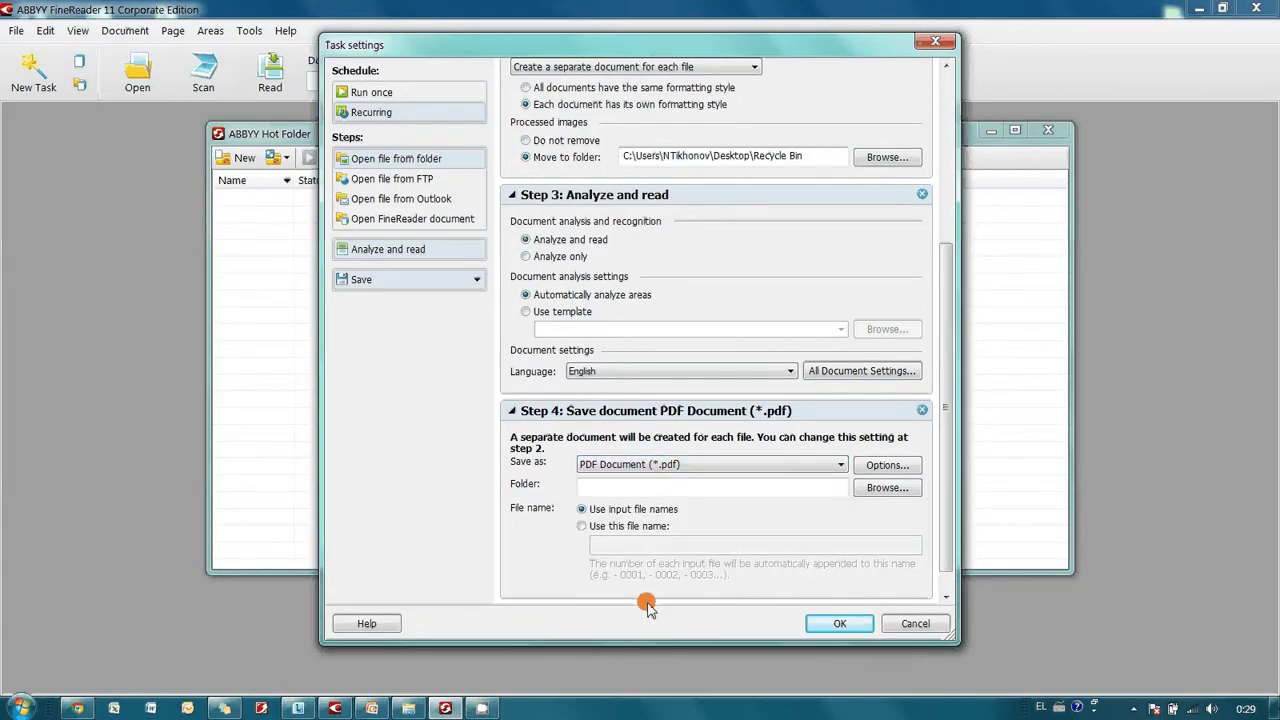
{"action": "left_click", "coordinate": [878, 503]}
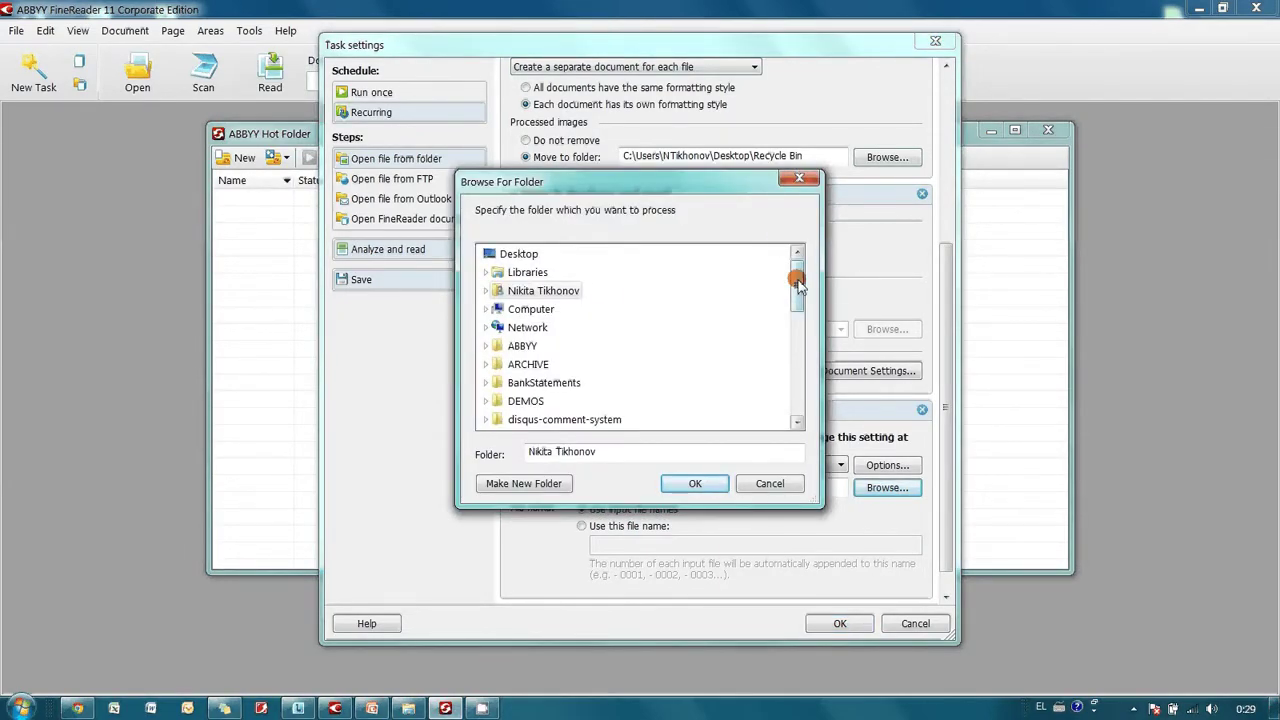
{"action": "left_click", "coordinate": [487, 365]}
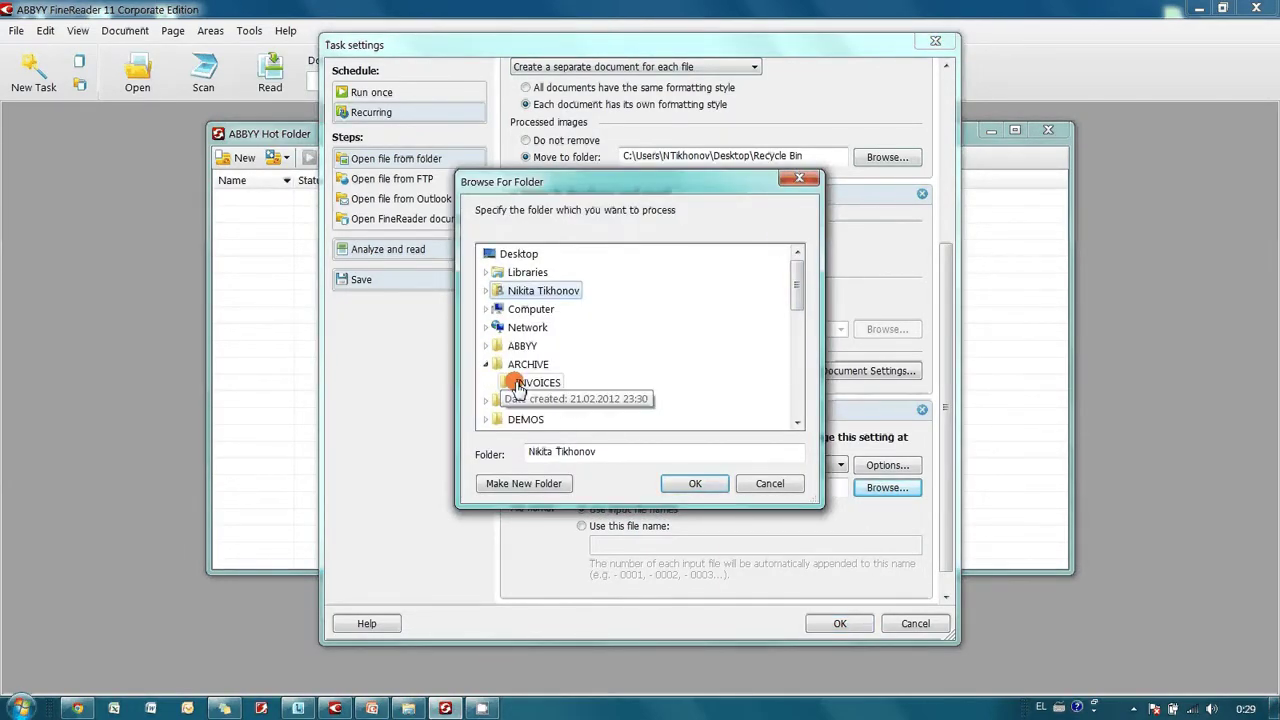
{"action": "left_click", "coordinate": [530, 383]}
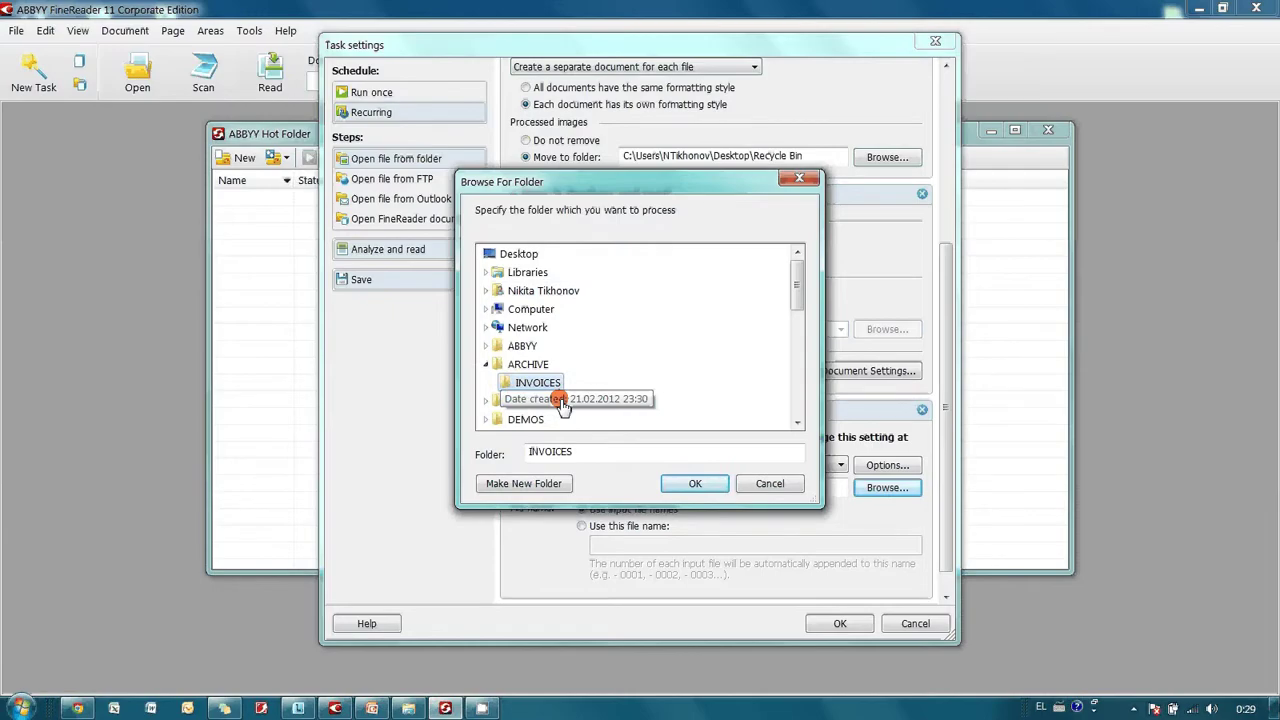
{"action": "left_click", "coordinate": [682, 480]}
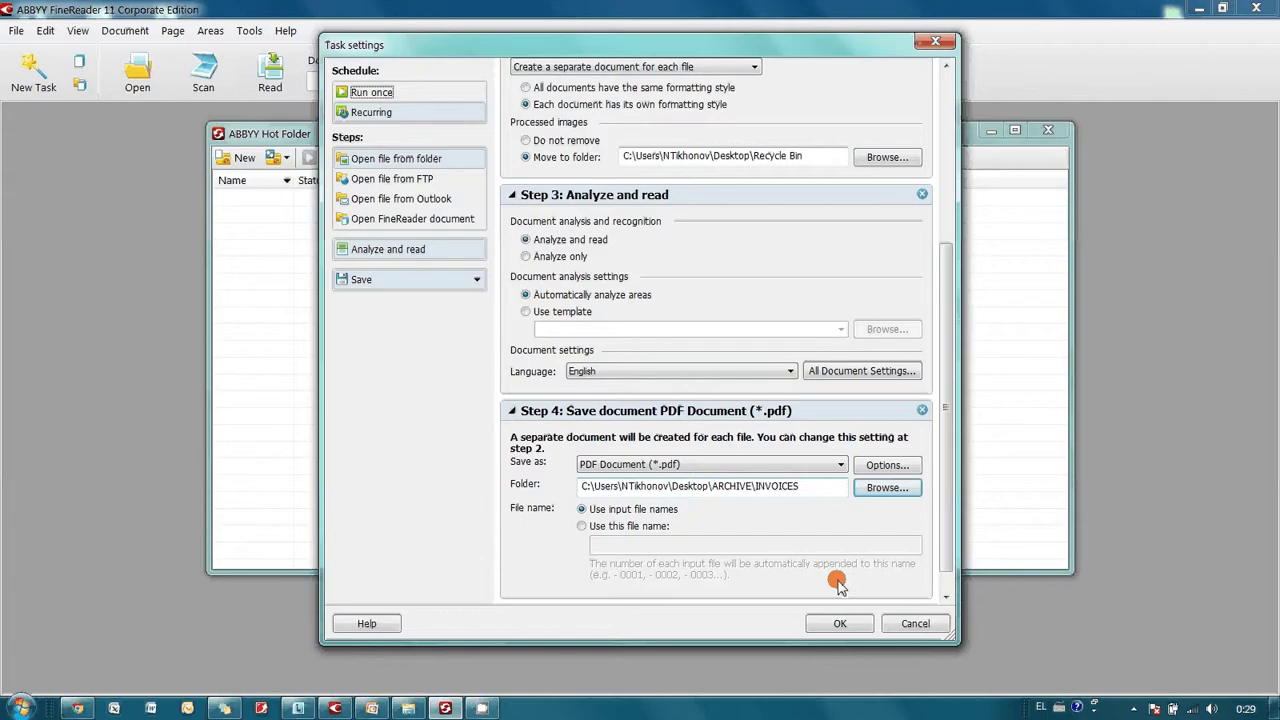
{"action": "left_click", "coordinate": [840, 623]}
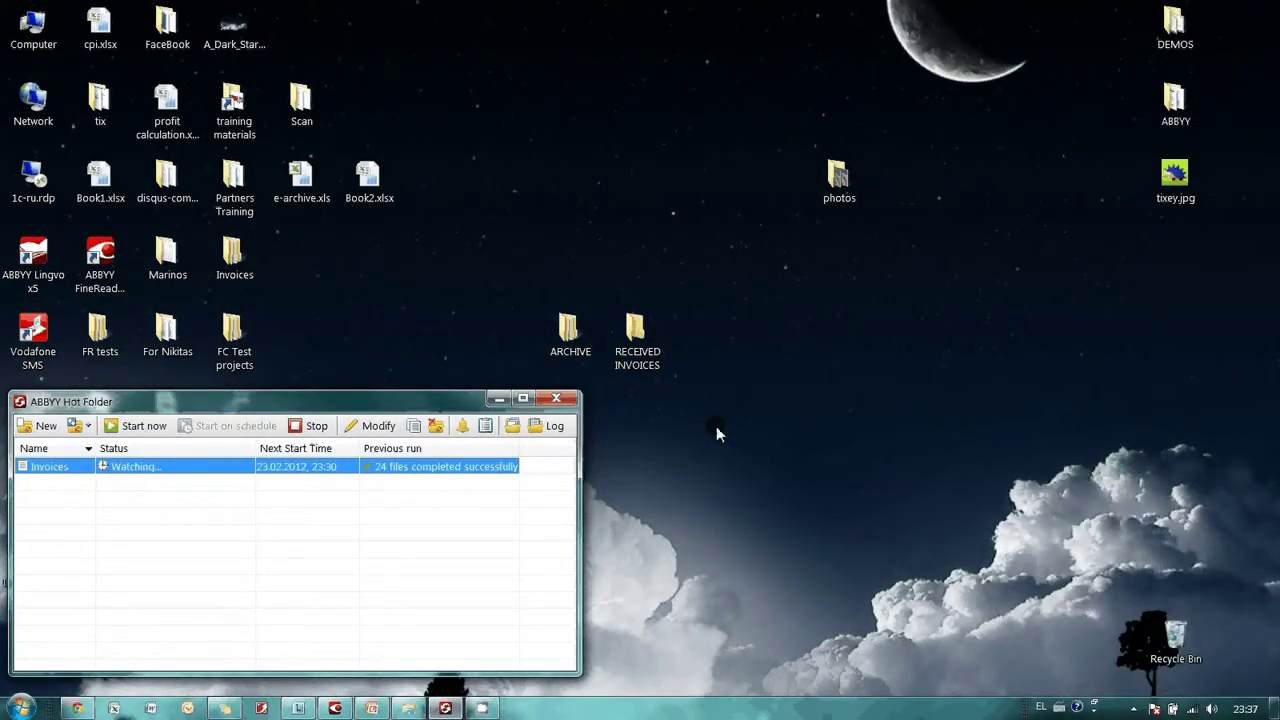
Step: Open ARCHIVE\INVOICES and open invoice CompuServices (1).pdf in Adobe Reader
{"action": "double_click", "coordinate": [570, 330]}
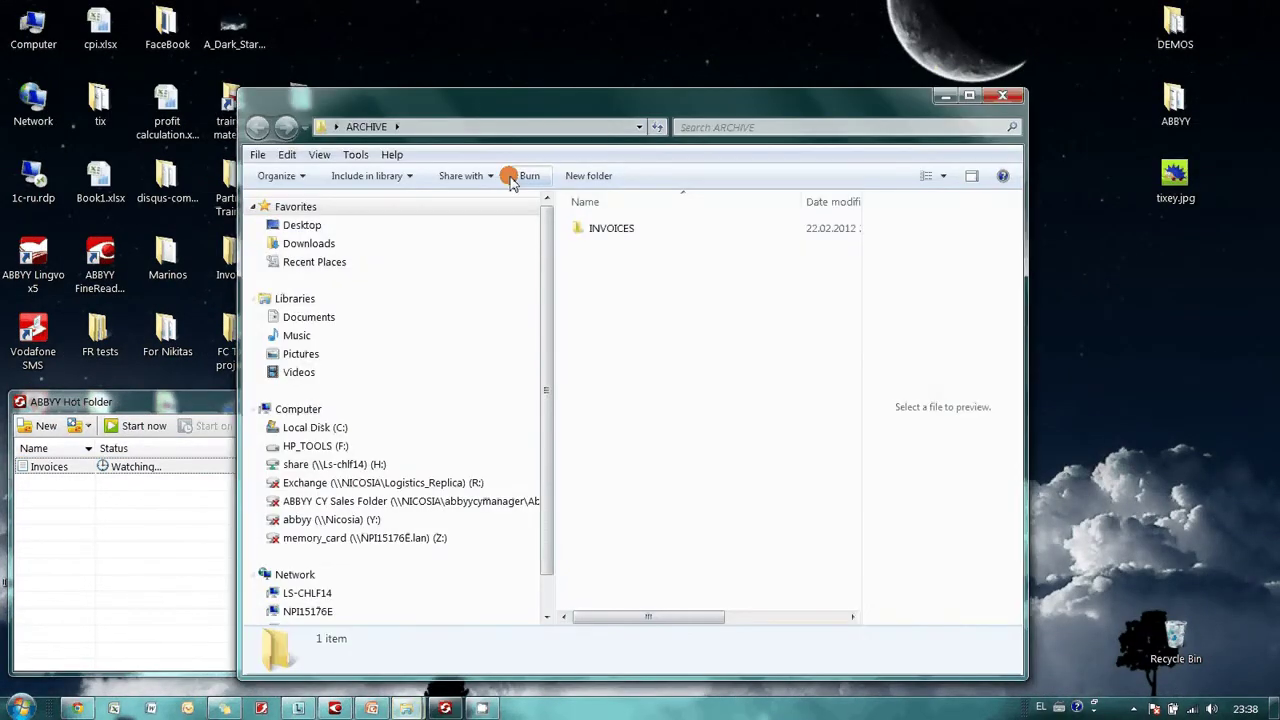
{"action": "double_click", "coordinate": [603, 229]}
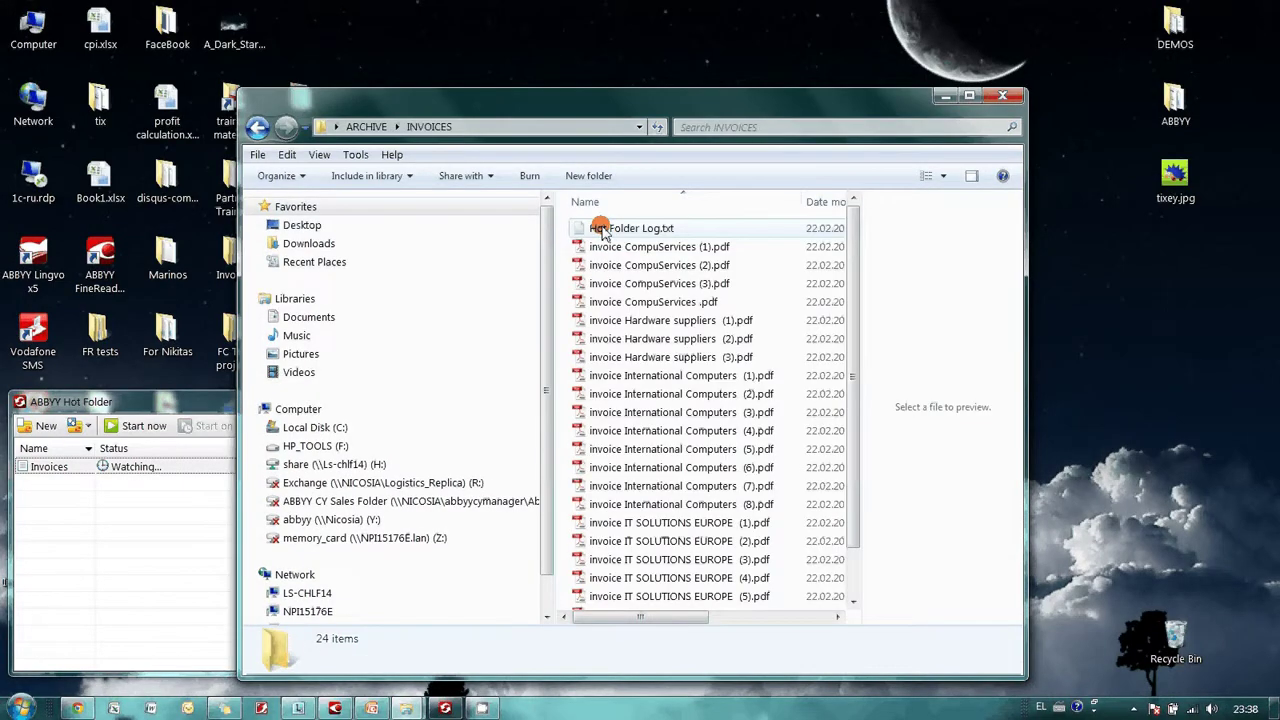
{"action": "double_click", "coordinate": [614, 250]}
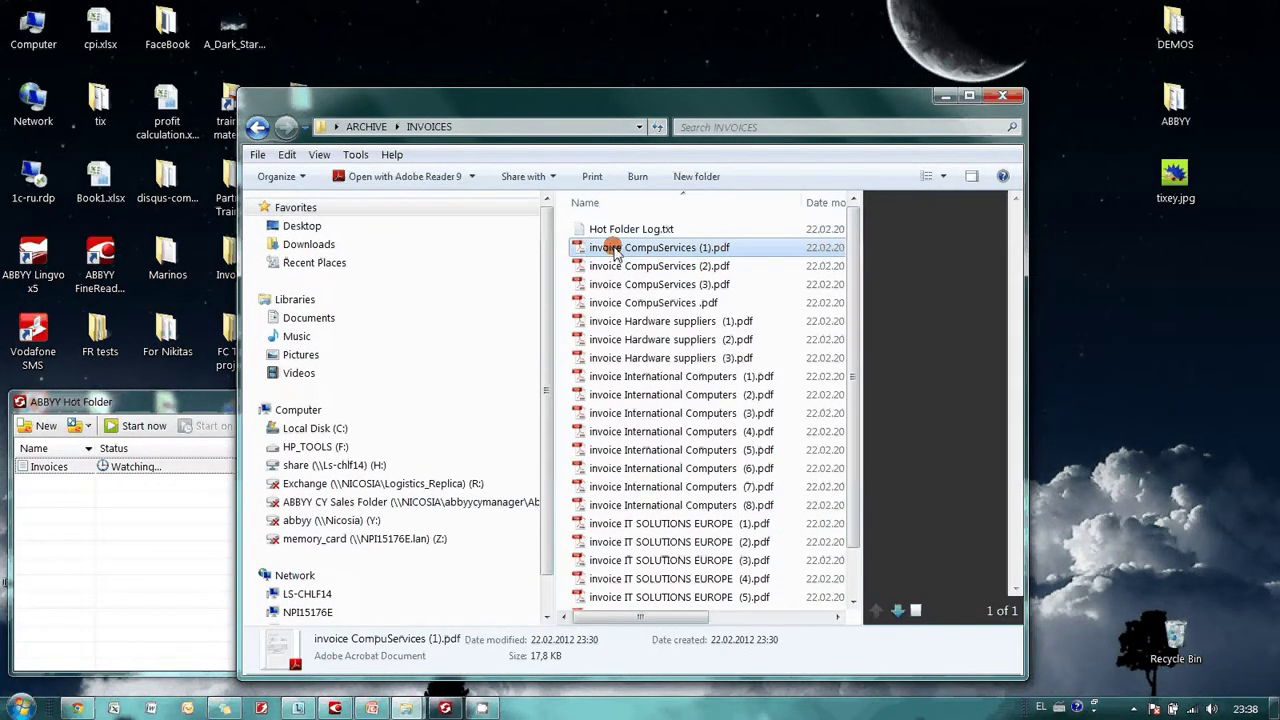
Step: Search the open invoice for the word 'pro'
{"action": "left_click", "coordinate": [466, 52]}
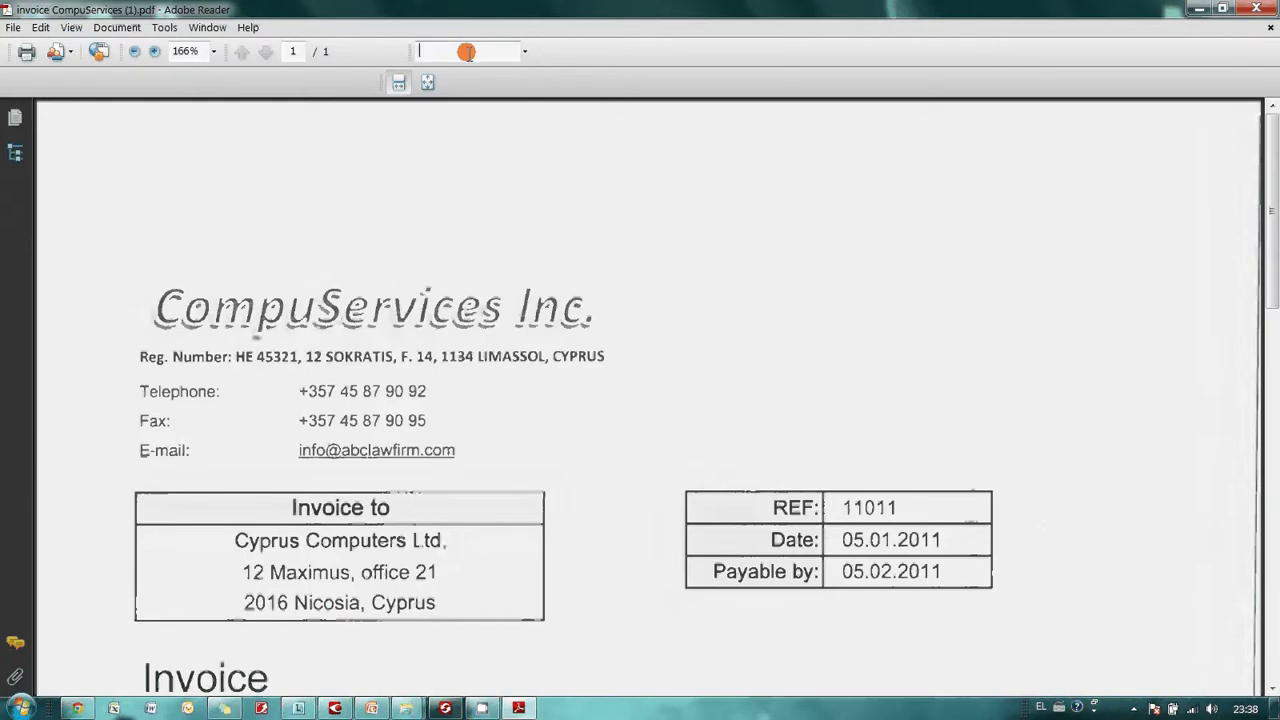
{"action": "type", "text": "pro"}
{"action": "key", "text": "Return"}
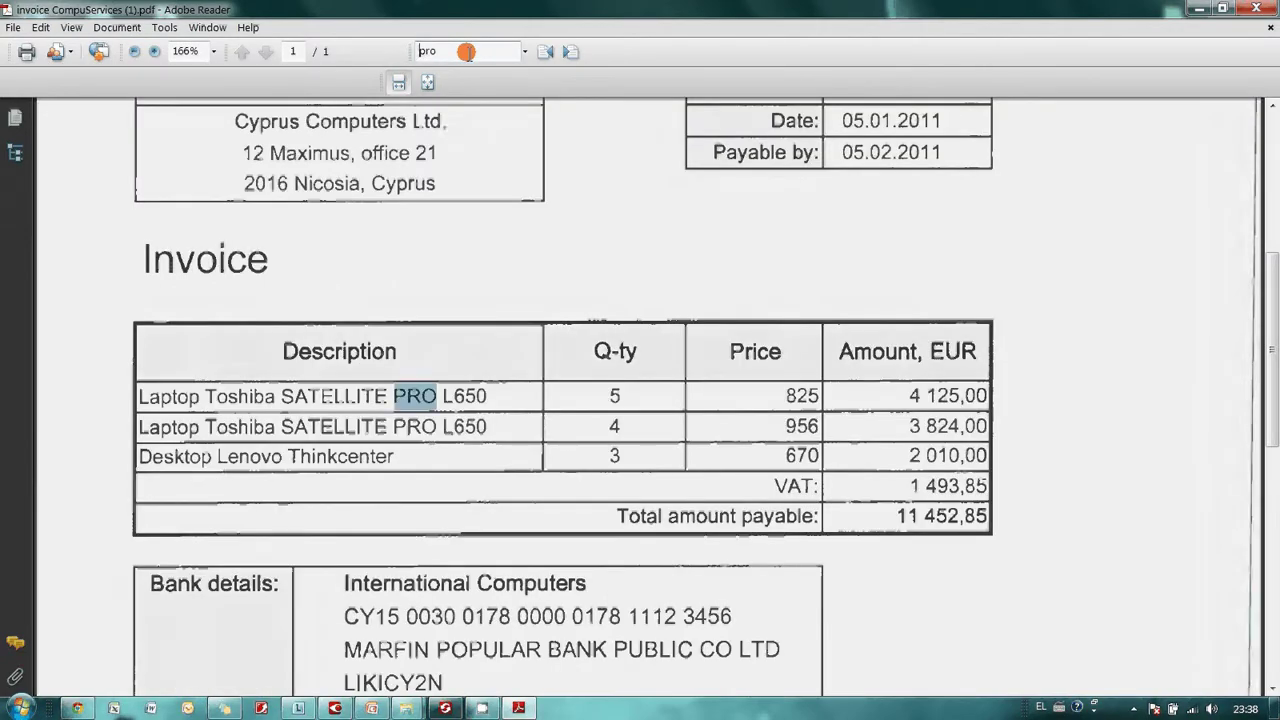
Step: Close Adobe Reader and search the INVOICES folder for 'toshiba'
{"action": "left_click", "coordinate": [1257, 10]}
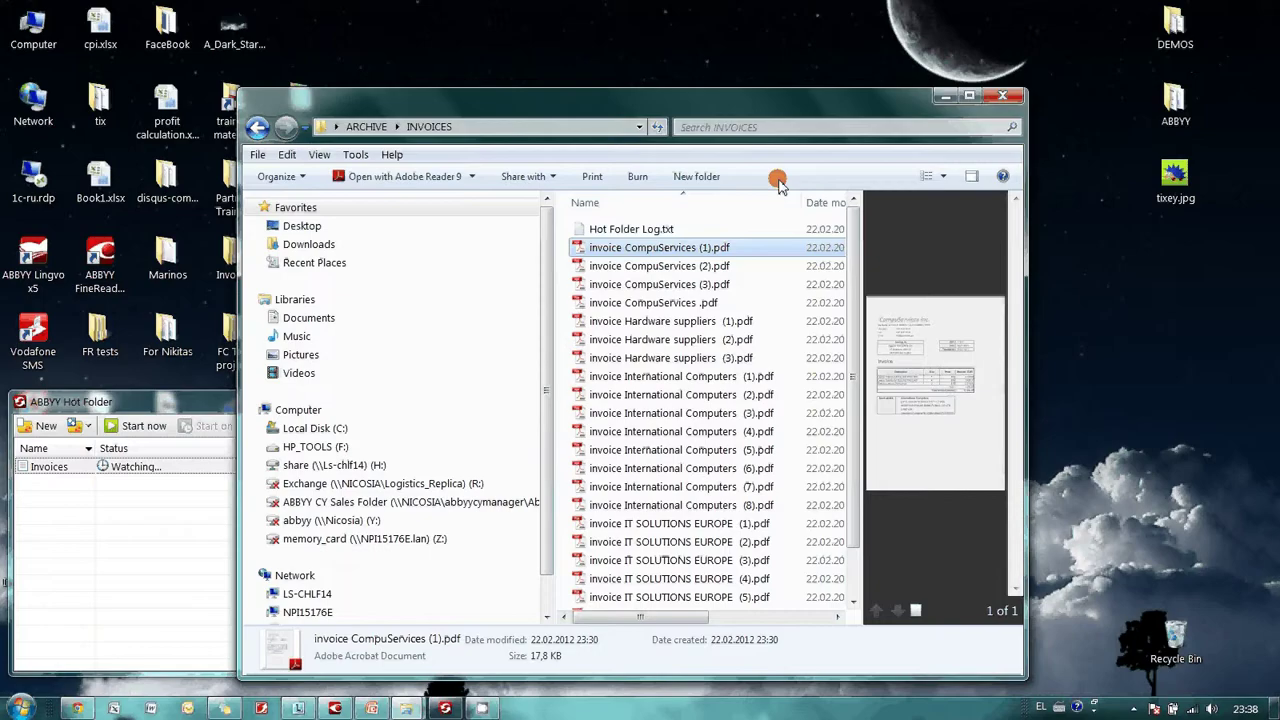
{"action": "left_click", "coordinate": [777, 128]}
{"action": "type", "text": "t"}
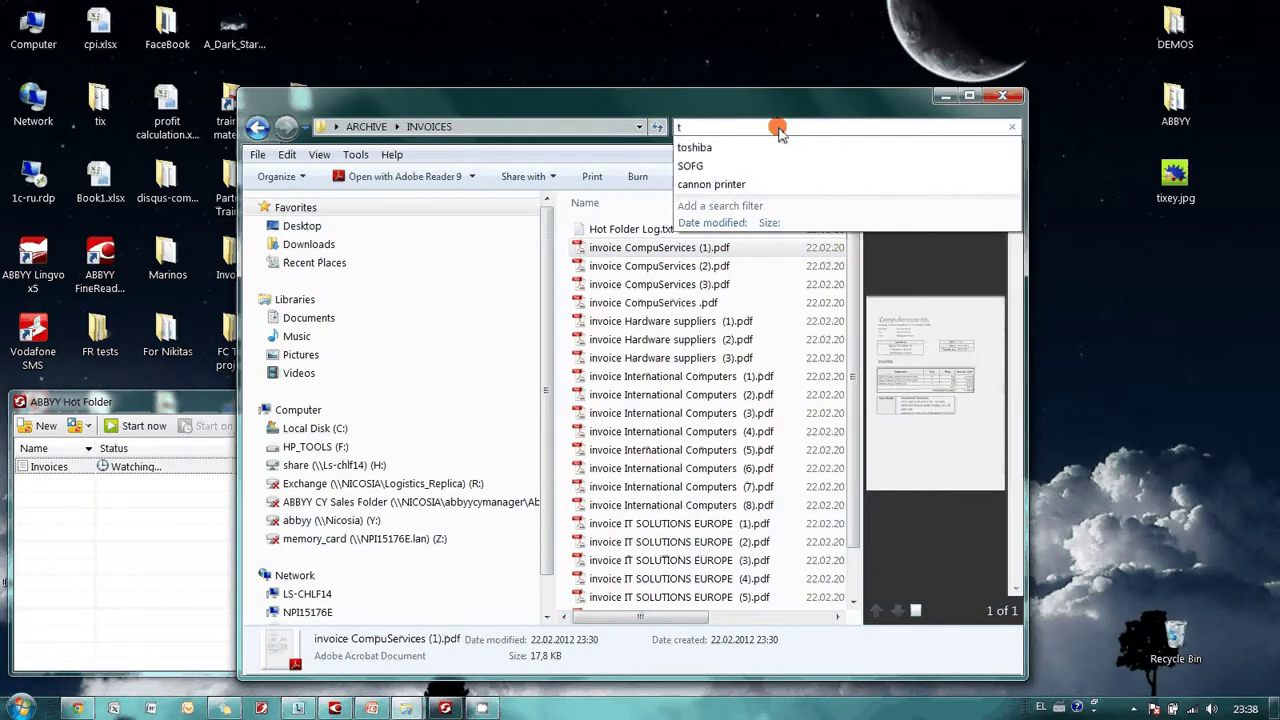
{"action": "type", "text": "oshiba"}
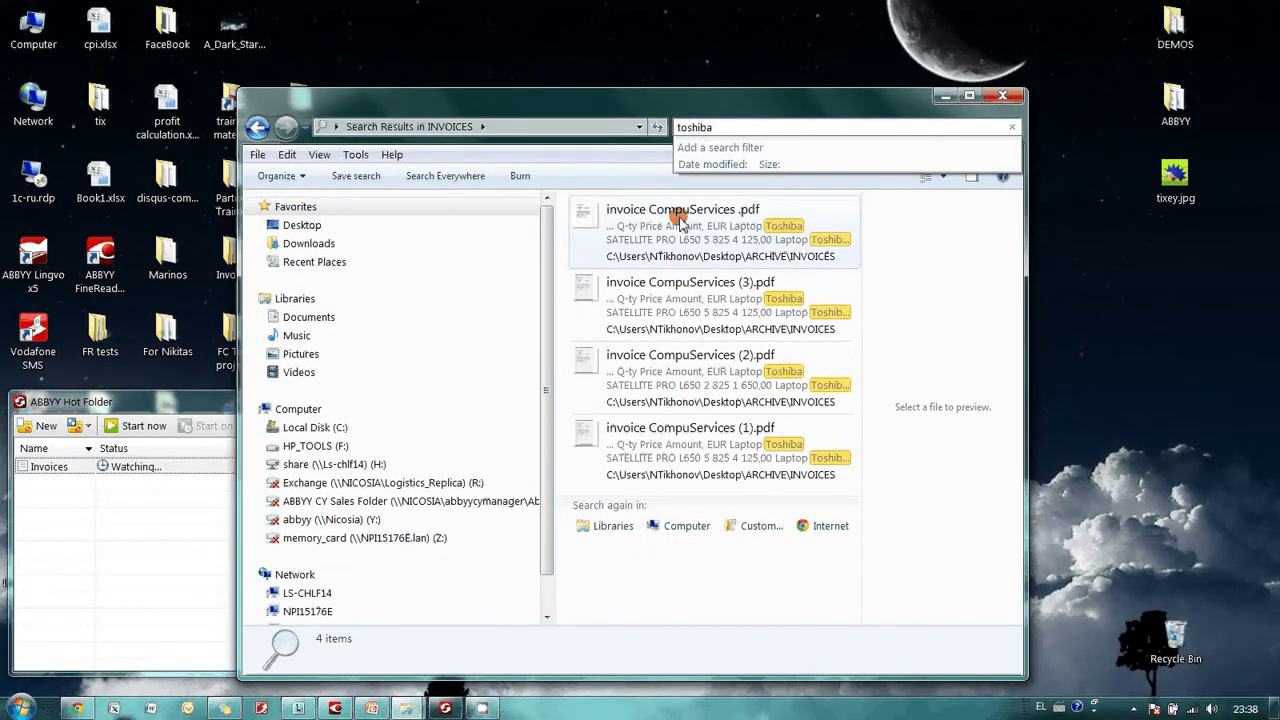
Step: Open the first Toshiba result, invoice CompuServices .pdf, and scroll down to its item table
{"action": "double_click", "coordinate": [680, 222]}
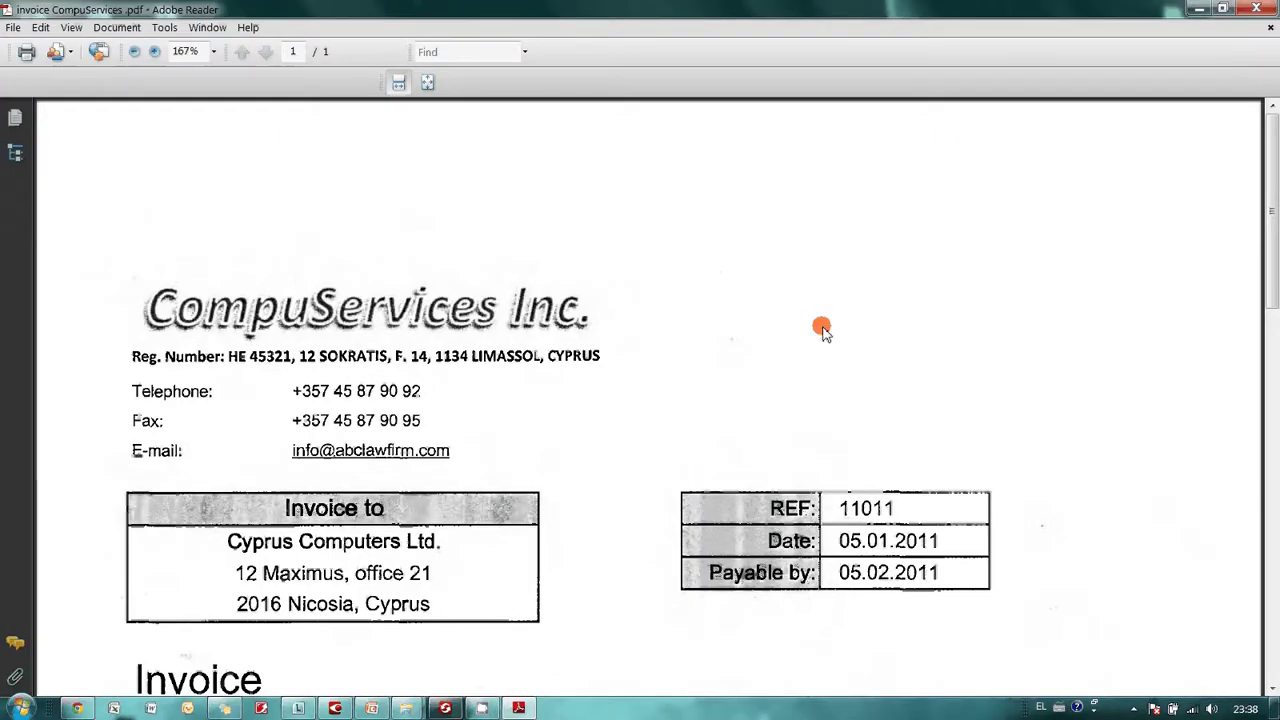
{"action": "scroll", "coordinate": [822, 330], "scroll_direction": "down", "scroll_amount": 5}
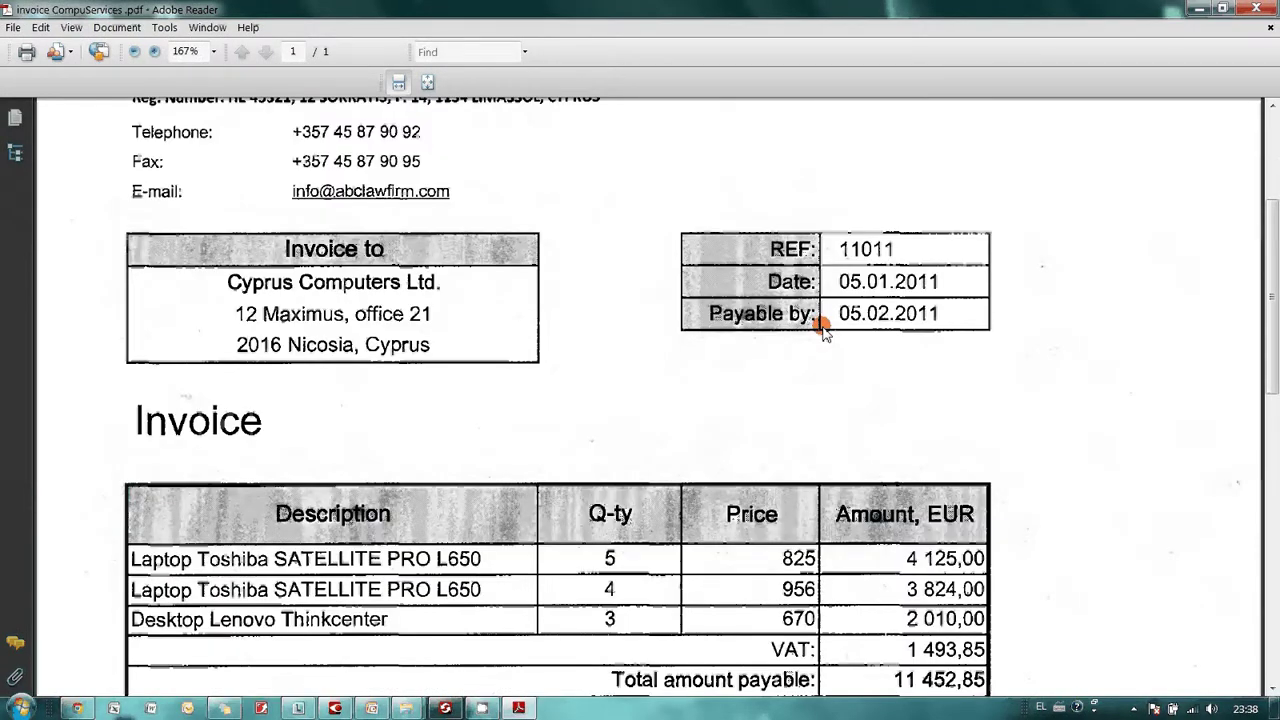